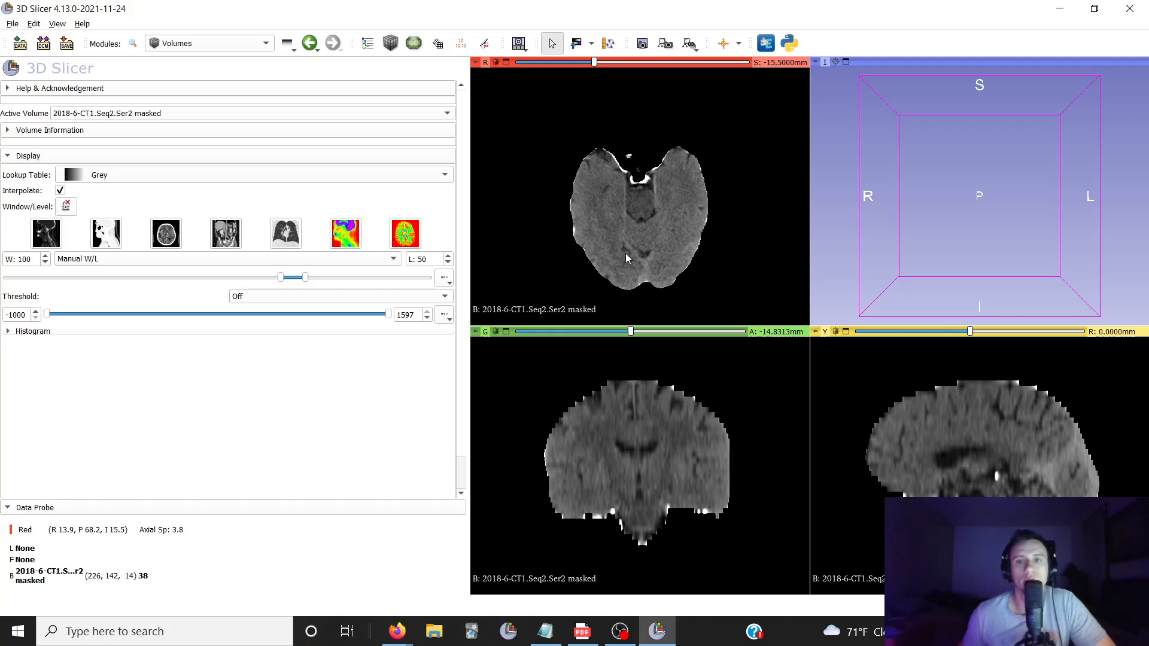
scroll(626, 258, "up", 8)
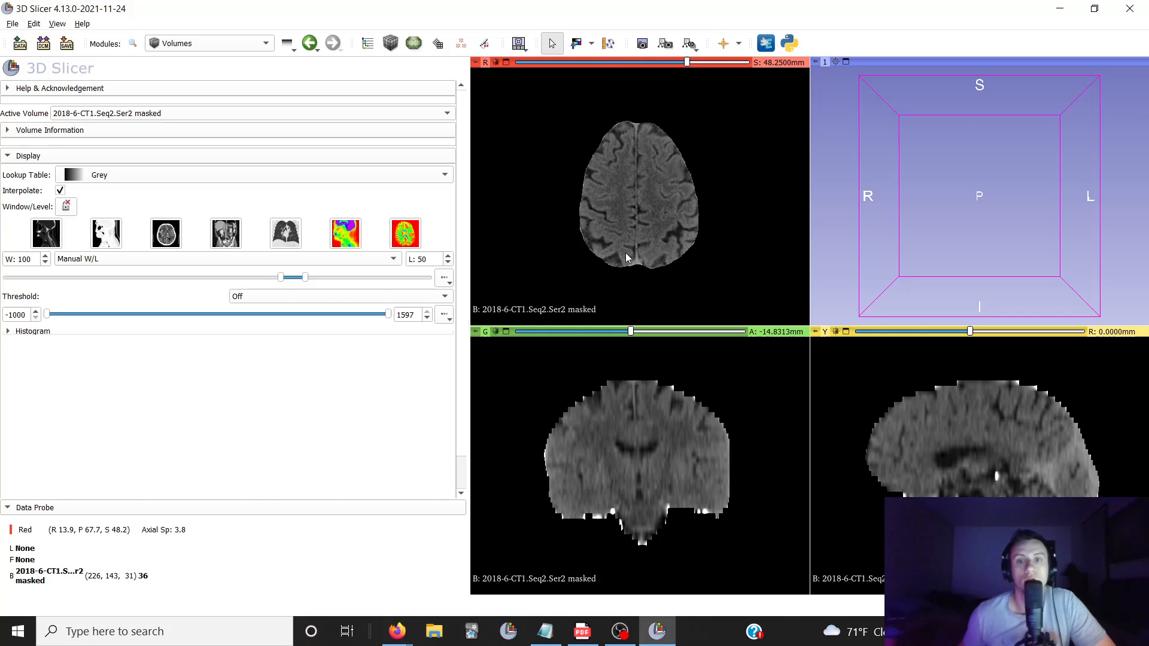
Examine the axial slices of the skull-stripped head CT from the top of the brain to its base
scroll(626, 258, "down", 20)
scroll(627, 258, "down", 1)
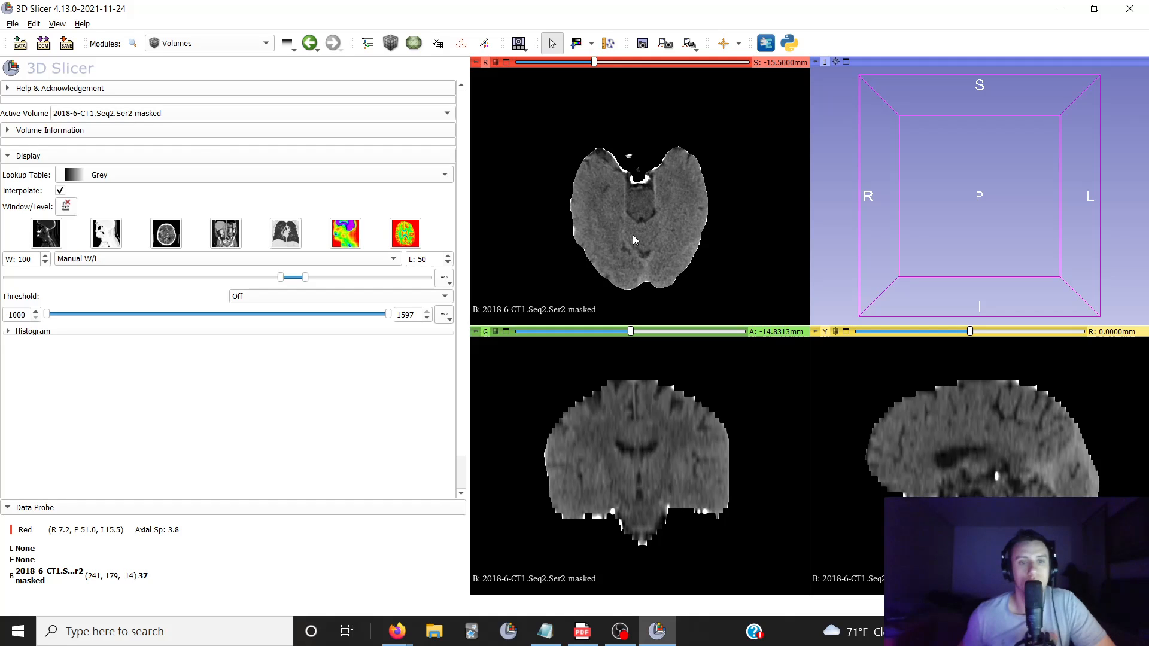
scroll(633, 235, "down", 5)
scroll(633, 235, "up", 5)
scroll(633, 234, "up", 9)
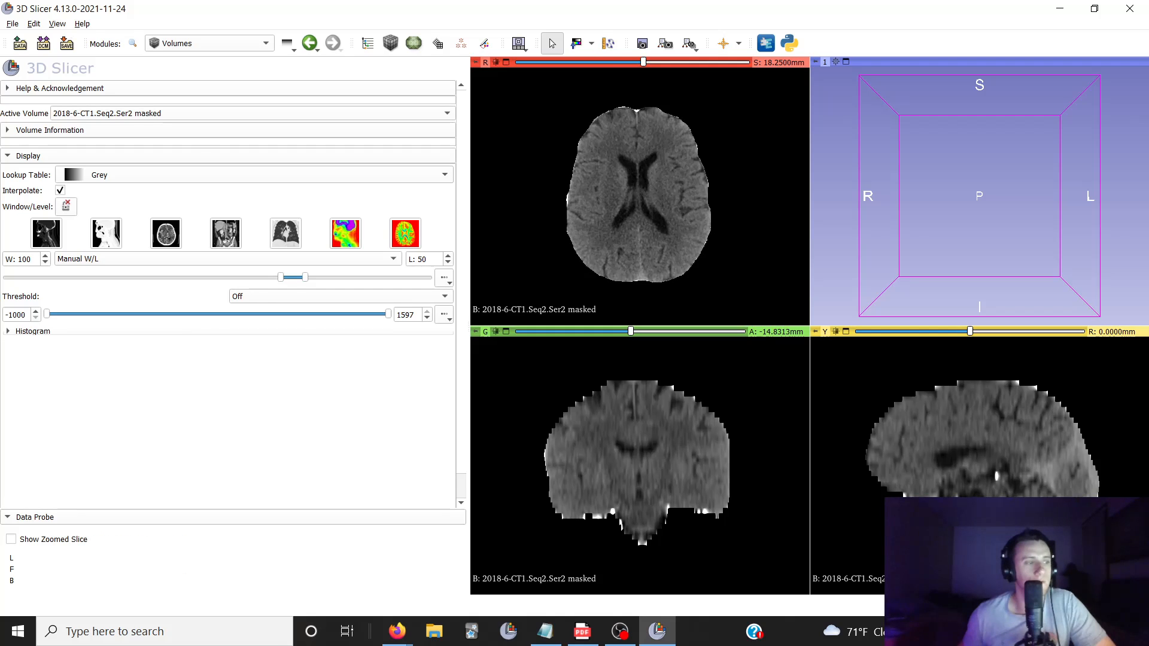
scroll(635, 224, "down", 12)
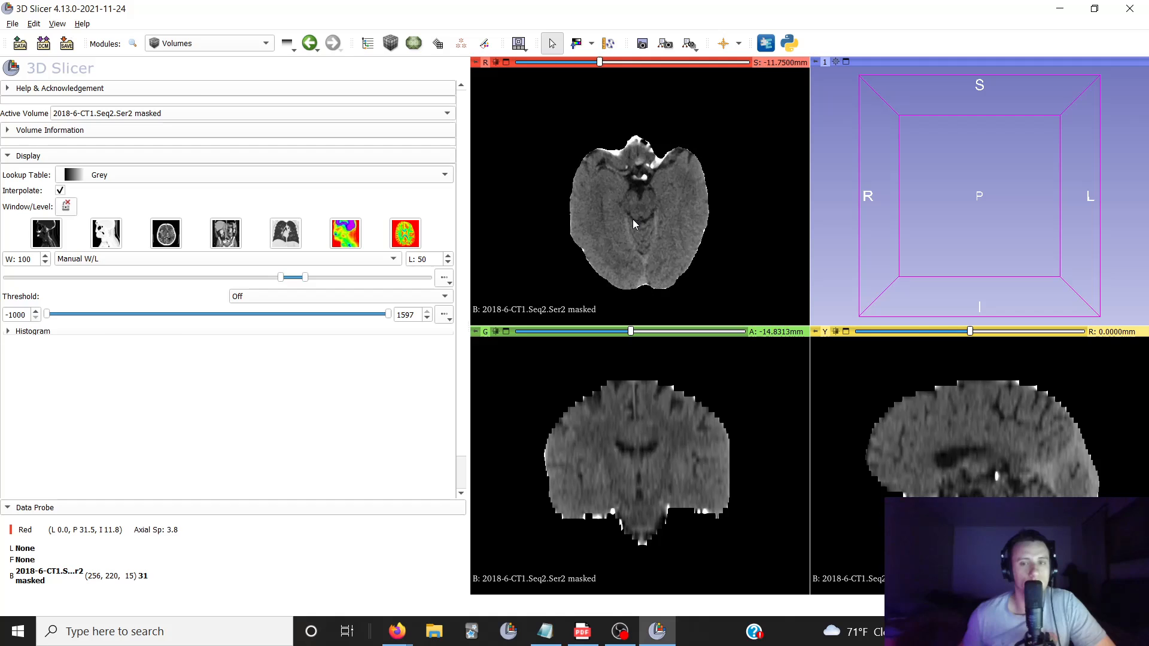
scroll(635, 223, "up", 20)
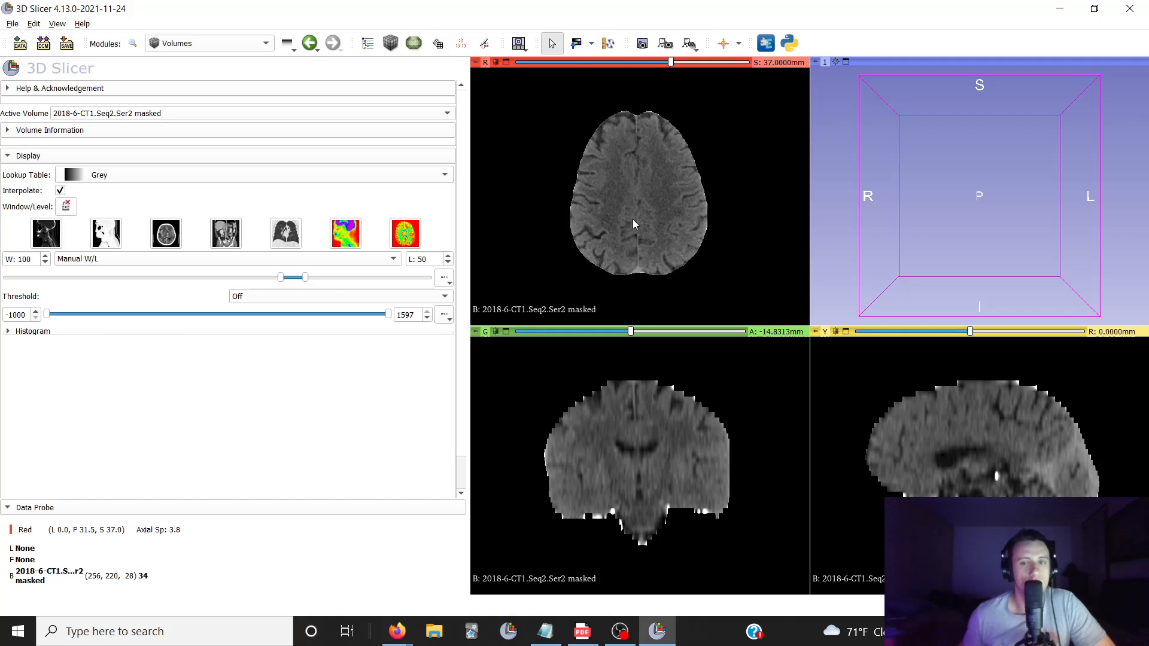
scroll(634, 223, "down", 5)
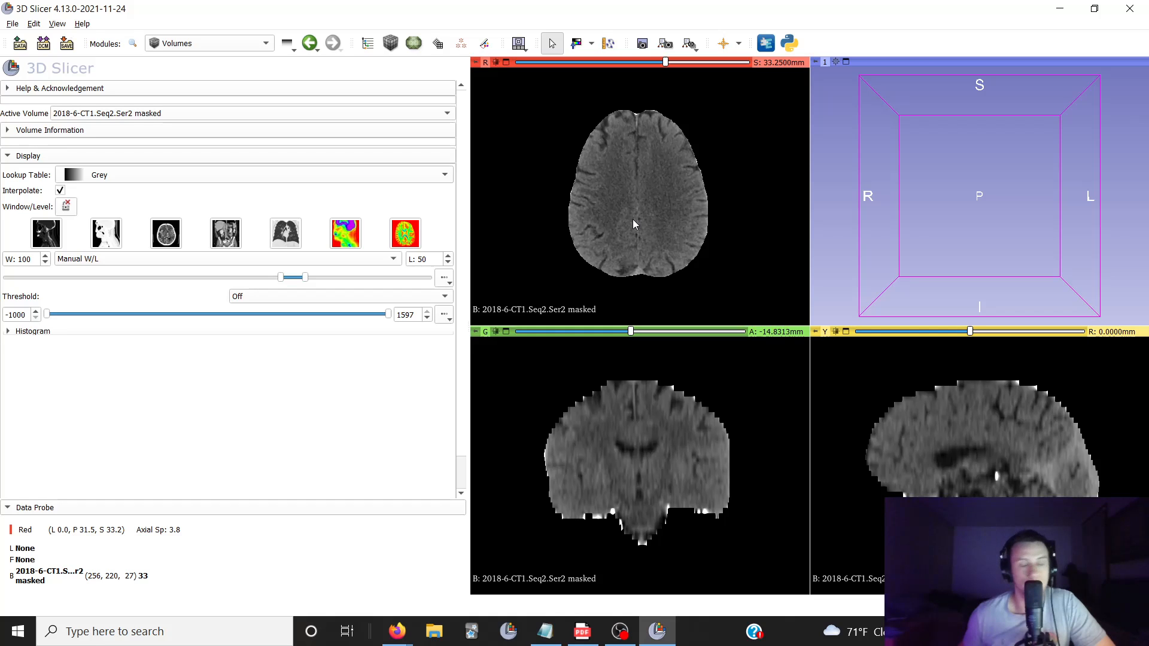
scroll(635, 223, "down", 9)
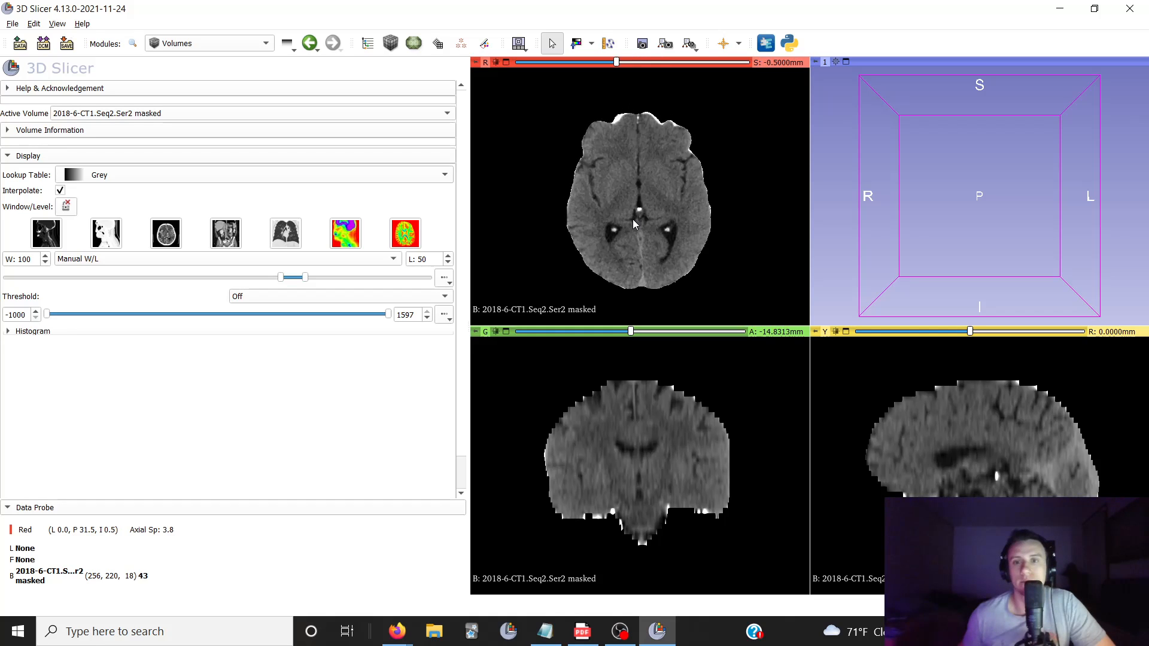
scroll(634, 223, "down", 2)
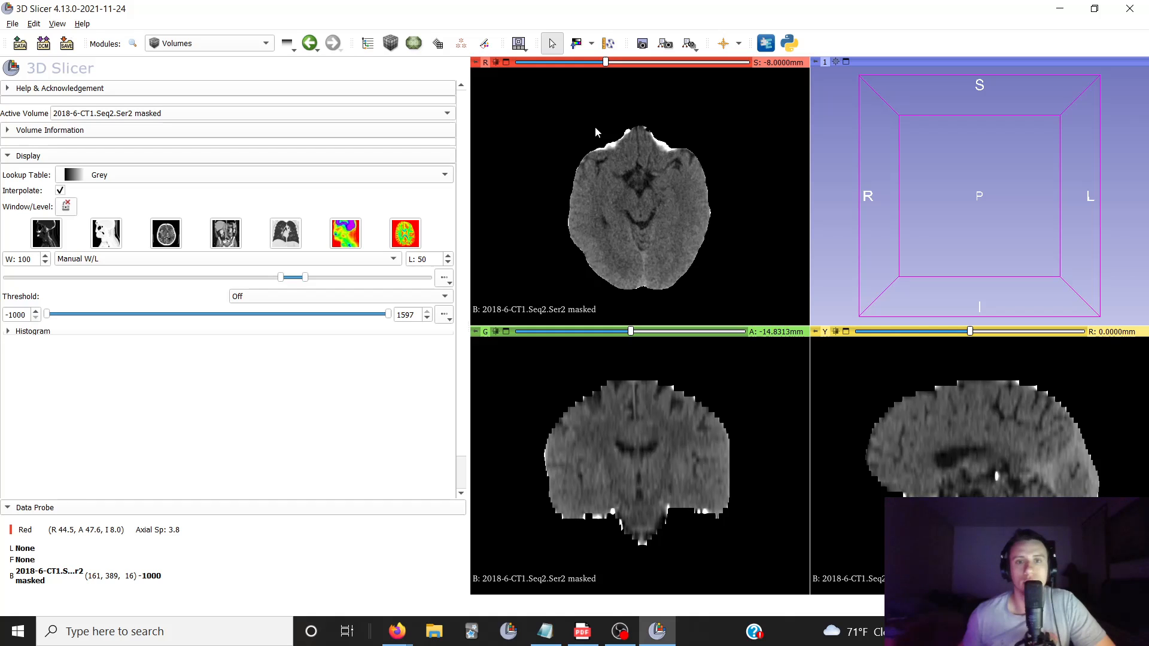
Switch to the CT skull stripping recipe page in Firefox and review its overview and workflow instructions
mouse_move(397, 632)
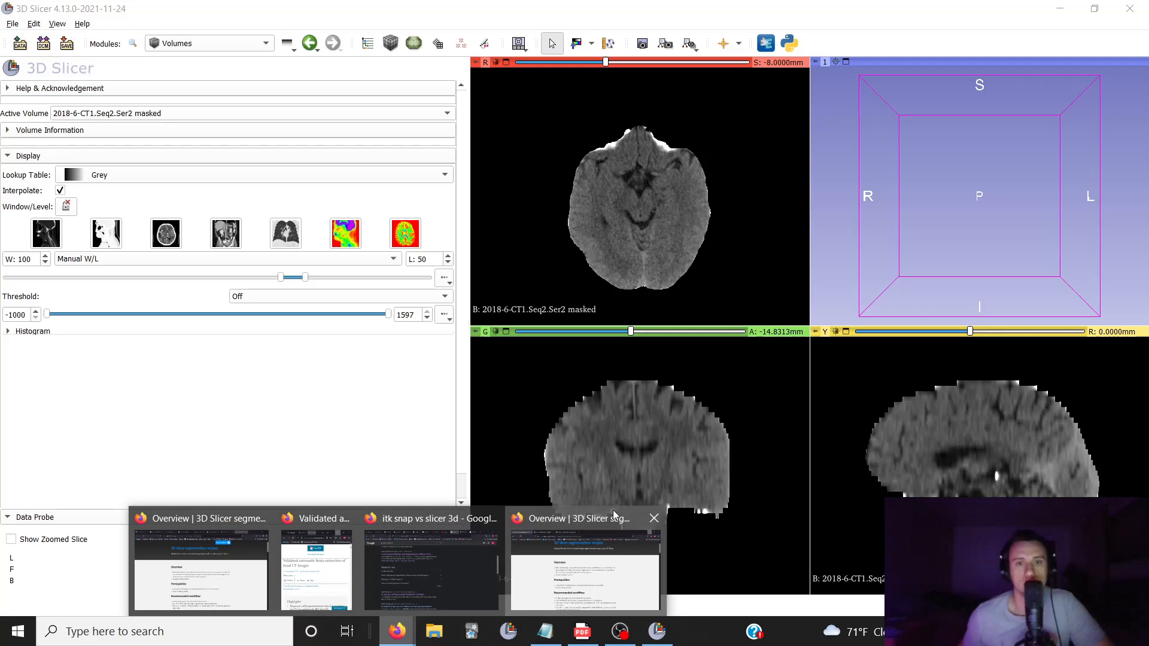
left_click(599, 562)
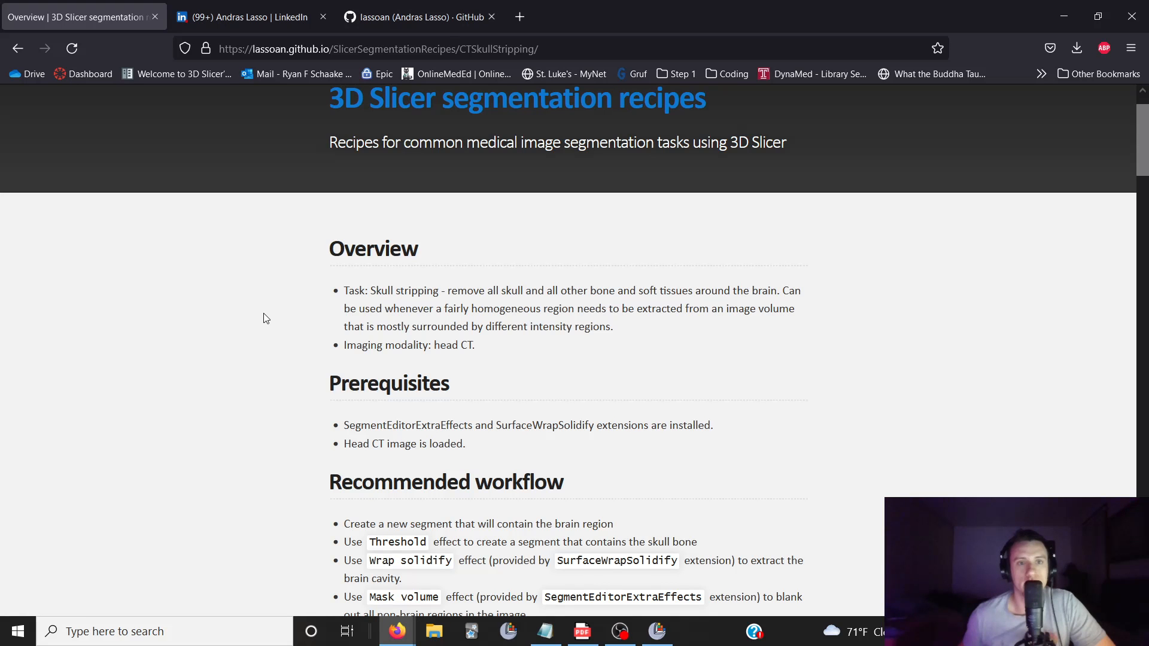
scroll(266, 317, "down", 15)
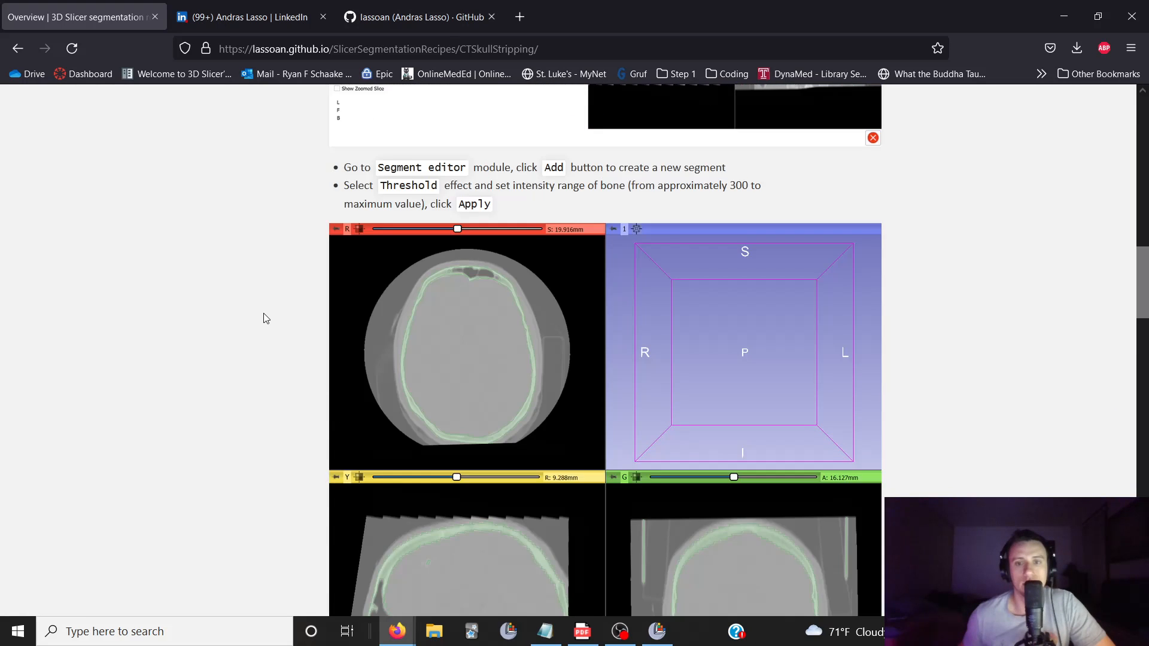
scroll(266, 317, "down", 20)
scroll(266, 318, "down", 10)
scroll(266, 318, "up", 15)
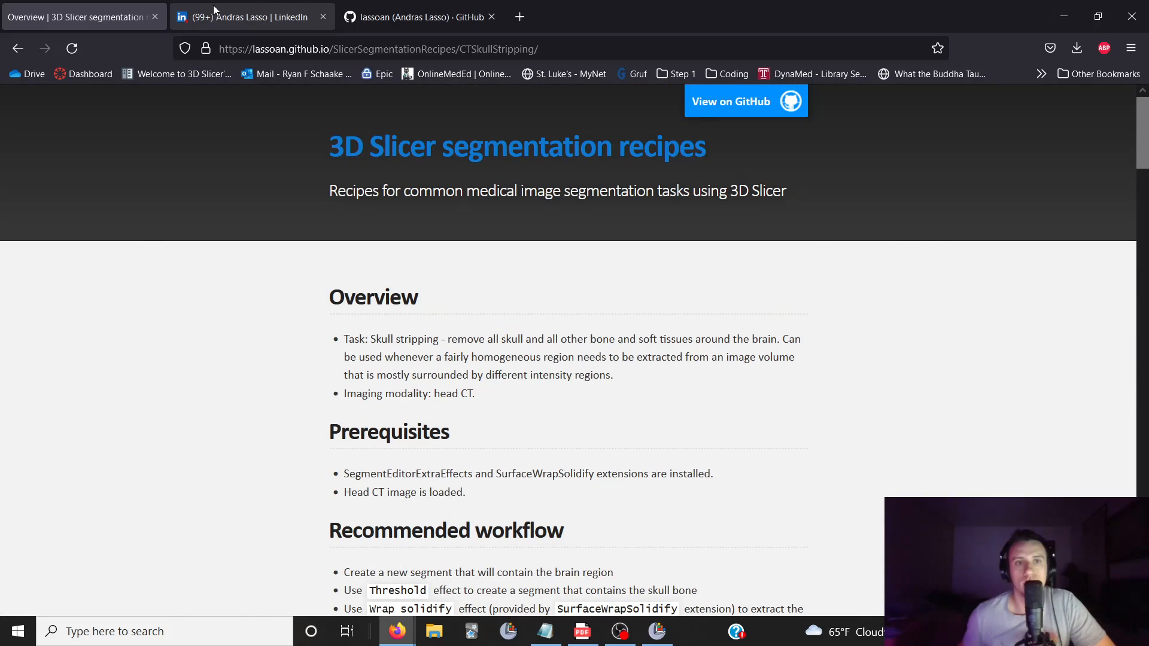
View the recipe author's LinkedIn and GitHub profiles, and return to 3D Slicer
left_click(213, 15)
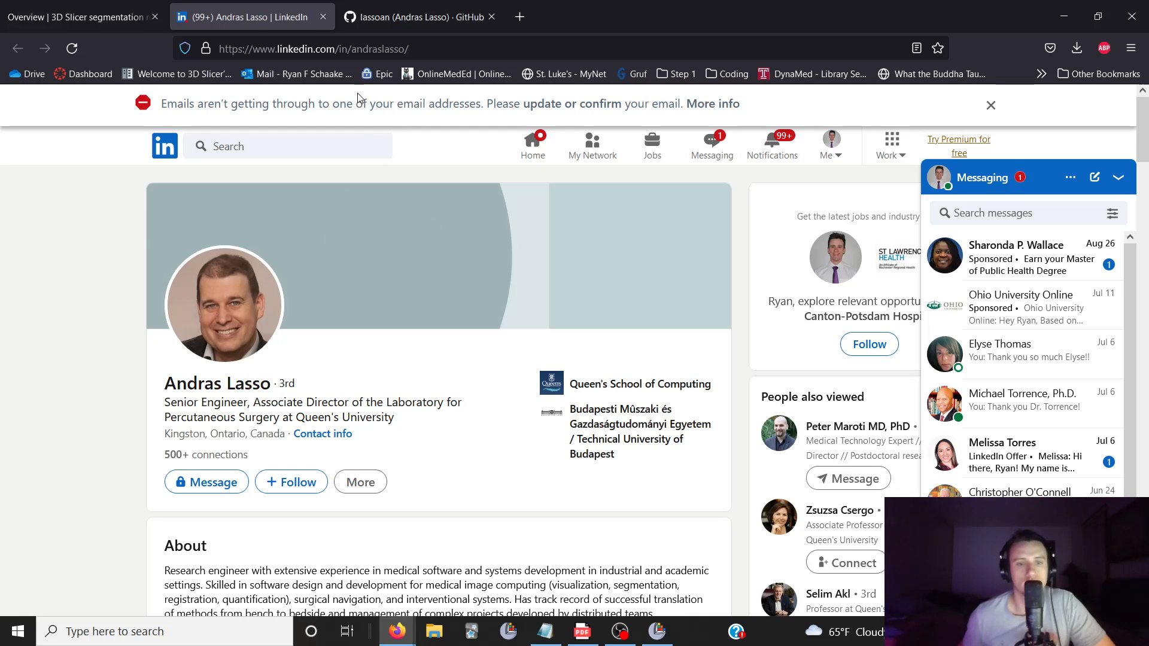
left_click(369, 18)
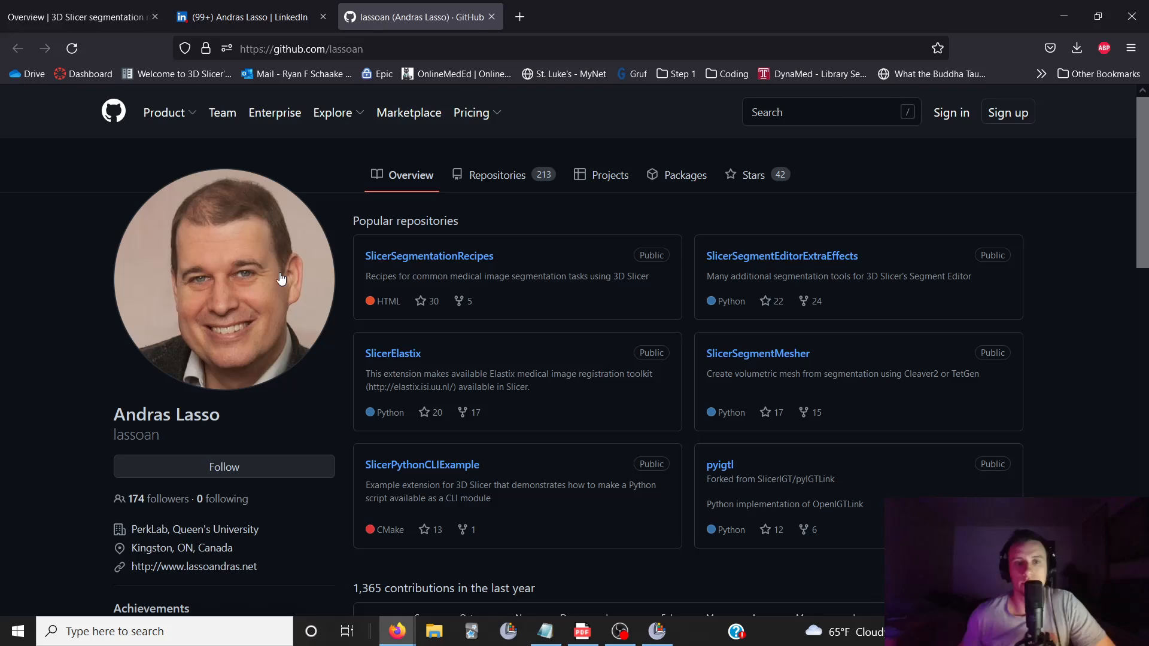
left_click(96, 23)
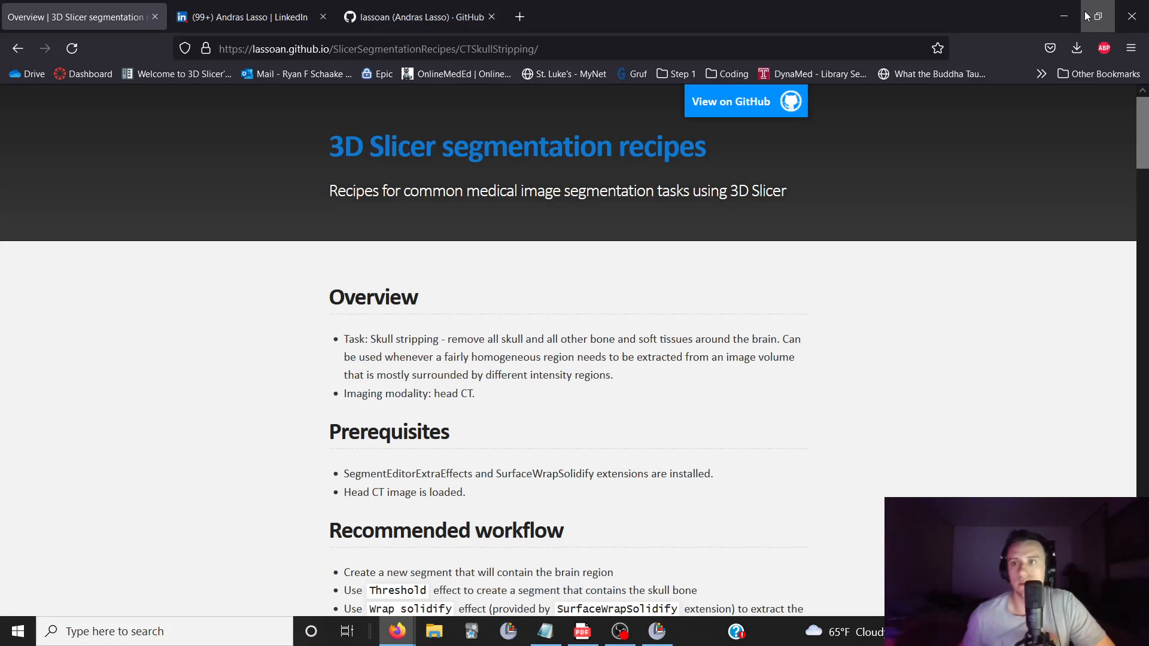
left_click(1064, 16)
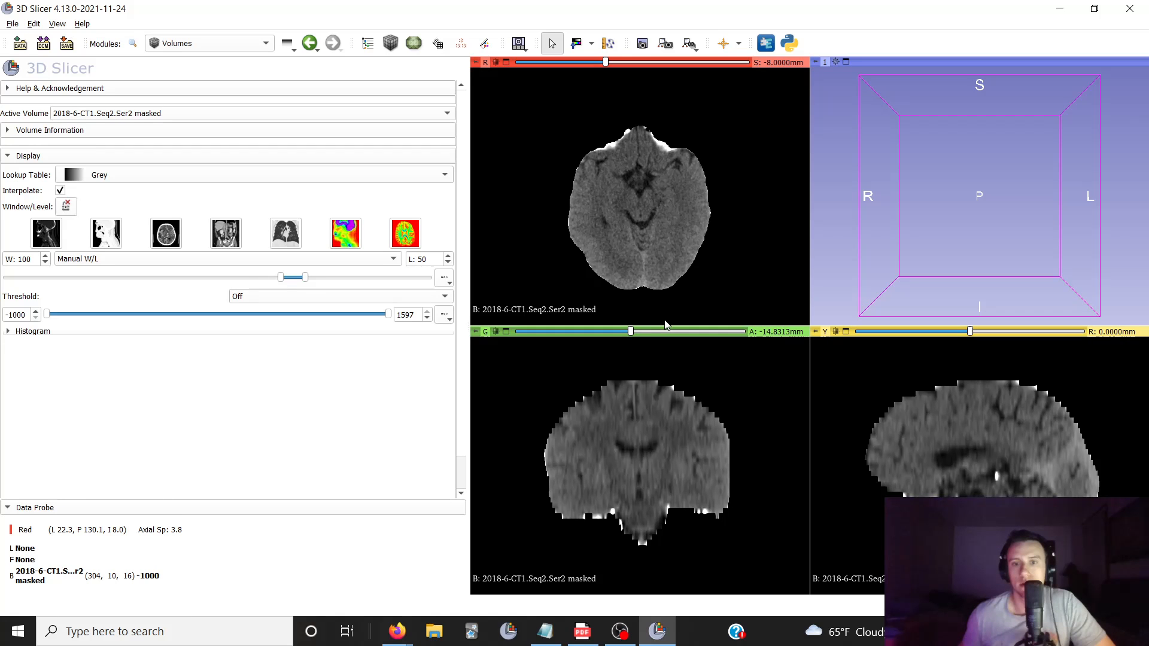
Inspect the lower axial slices and the coronal slices of the masked brain volume
scroll(648, 251, "down", 11)
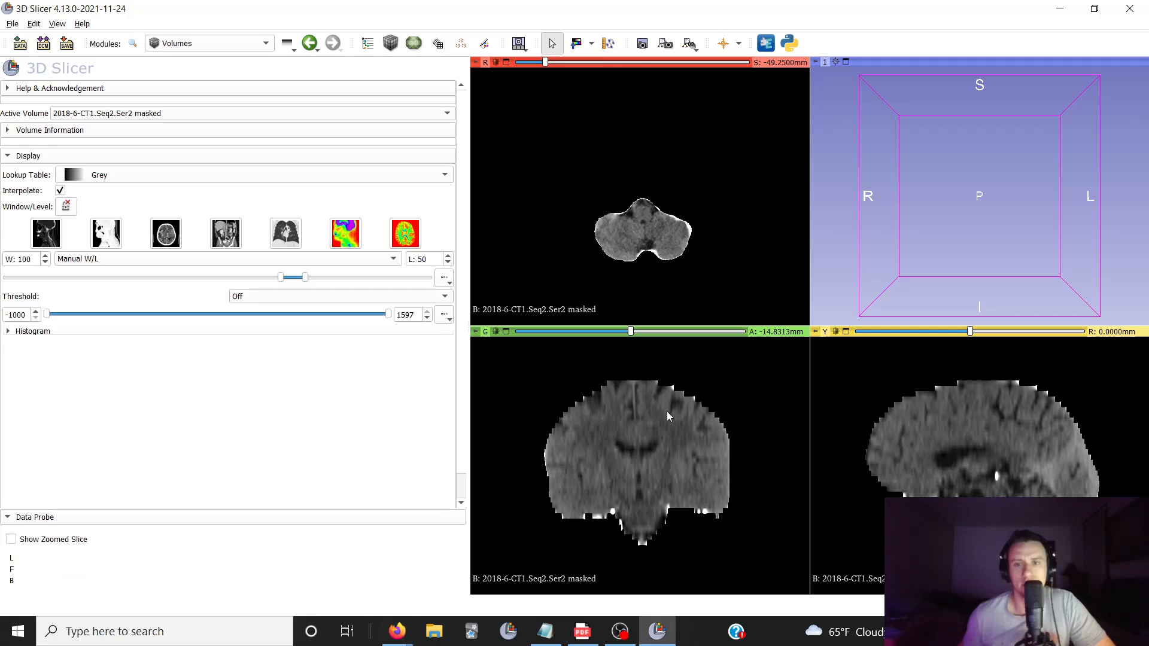
scroll(642, 477, "up", 6)
scroll(630, 458, "down", 12)
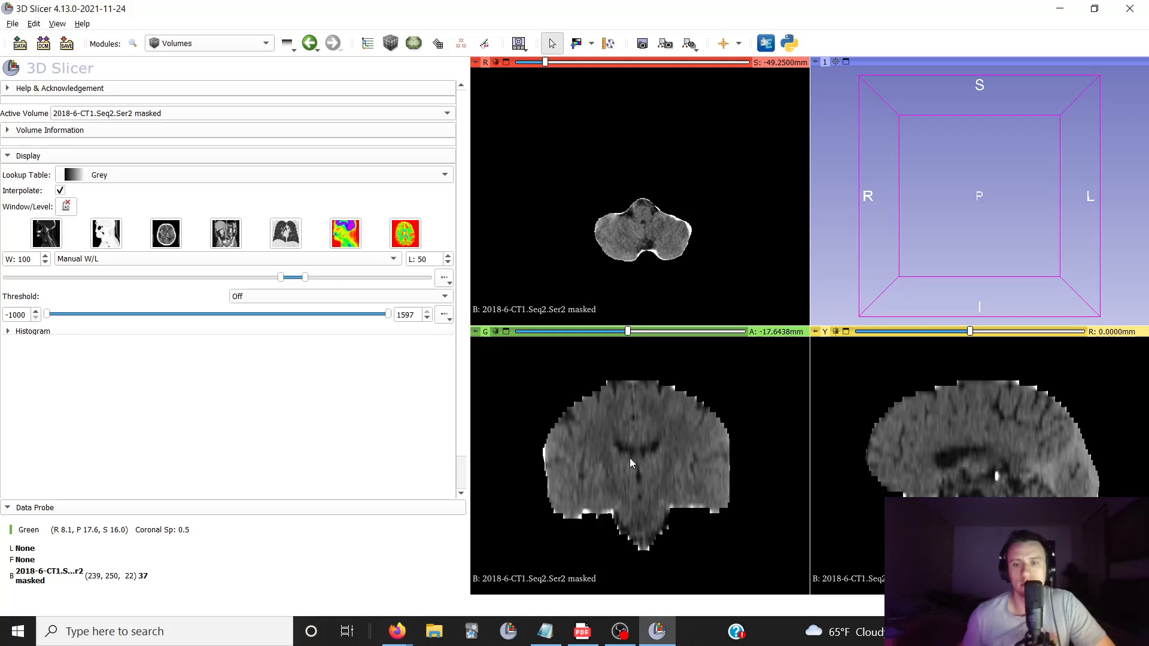
scroll(630, 458, "down", 14)
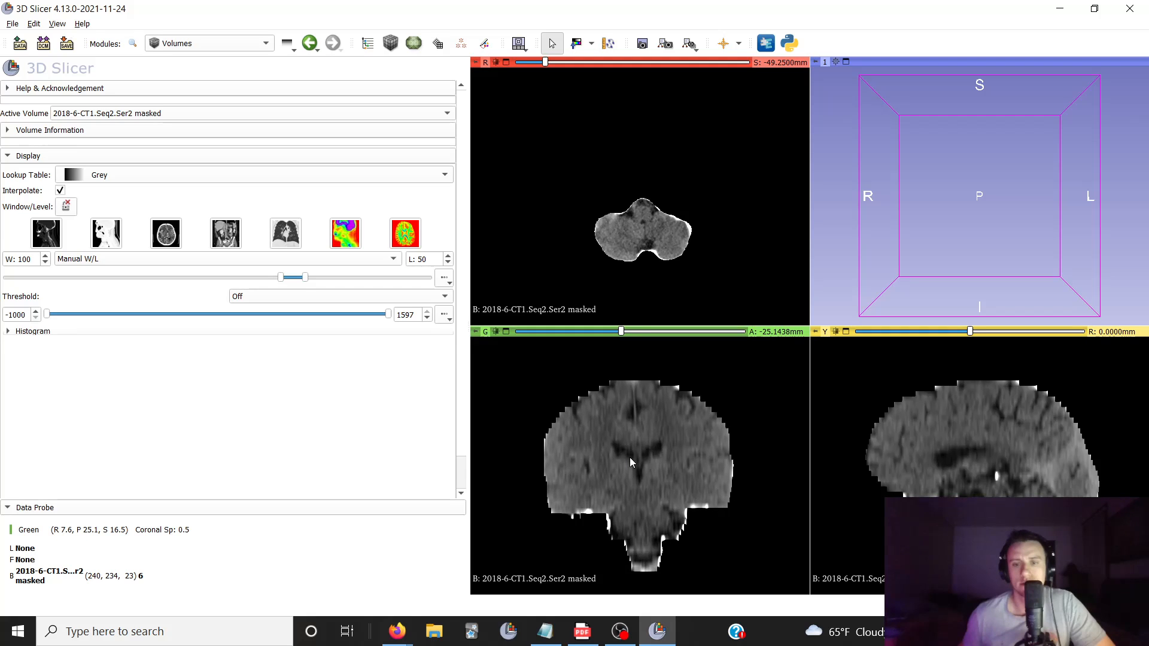
scroll(630, 457, "down", 18)
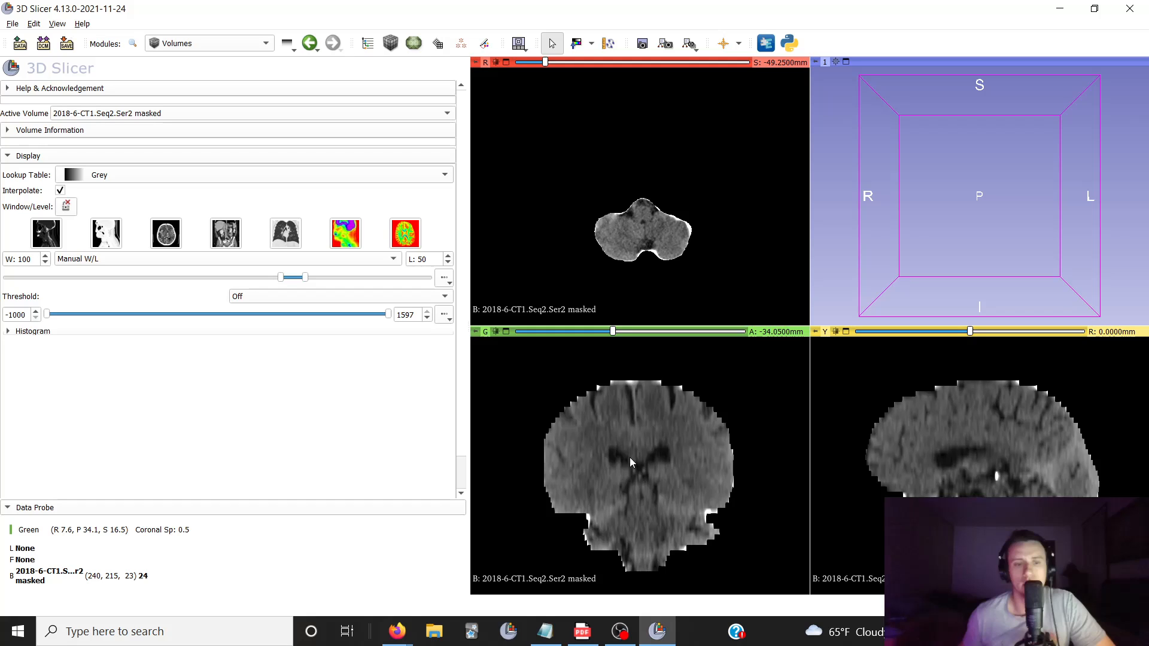
scroll(629, 457, "down", 4)
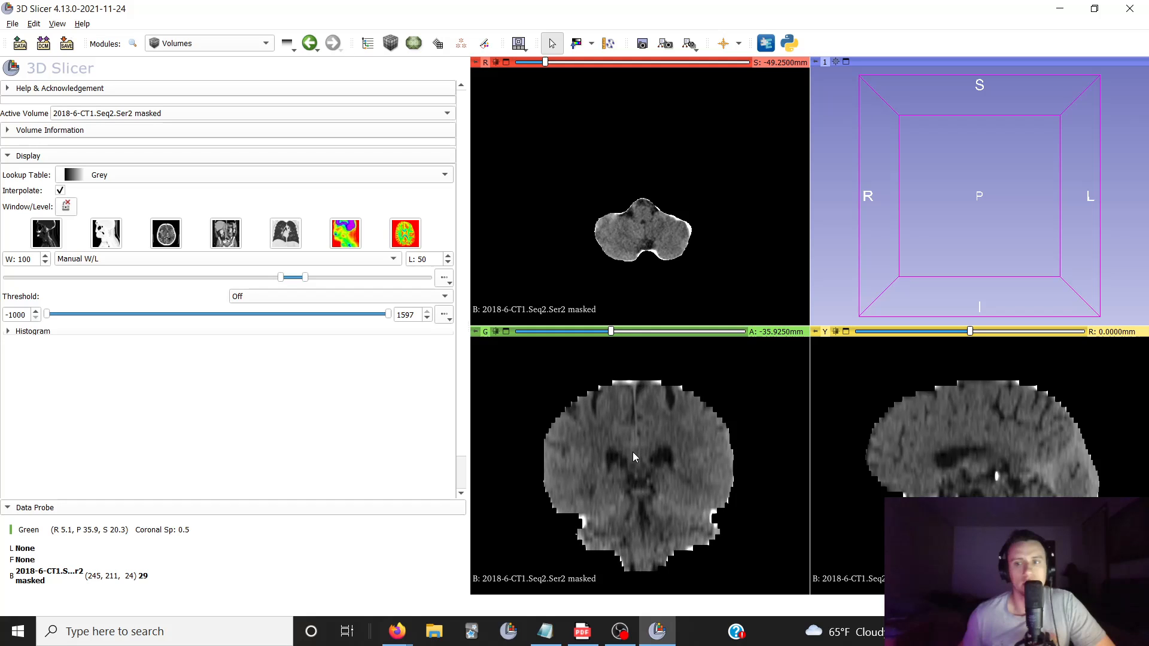
Load the original head CT volume 2018-6-CT1.Seq2.Ser2 and delete the masked volume from the scene
left_click(22, 46)
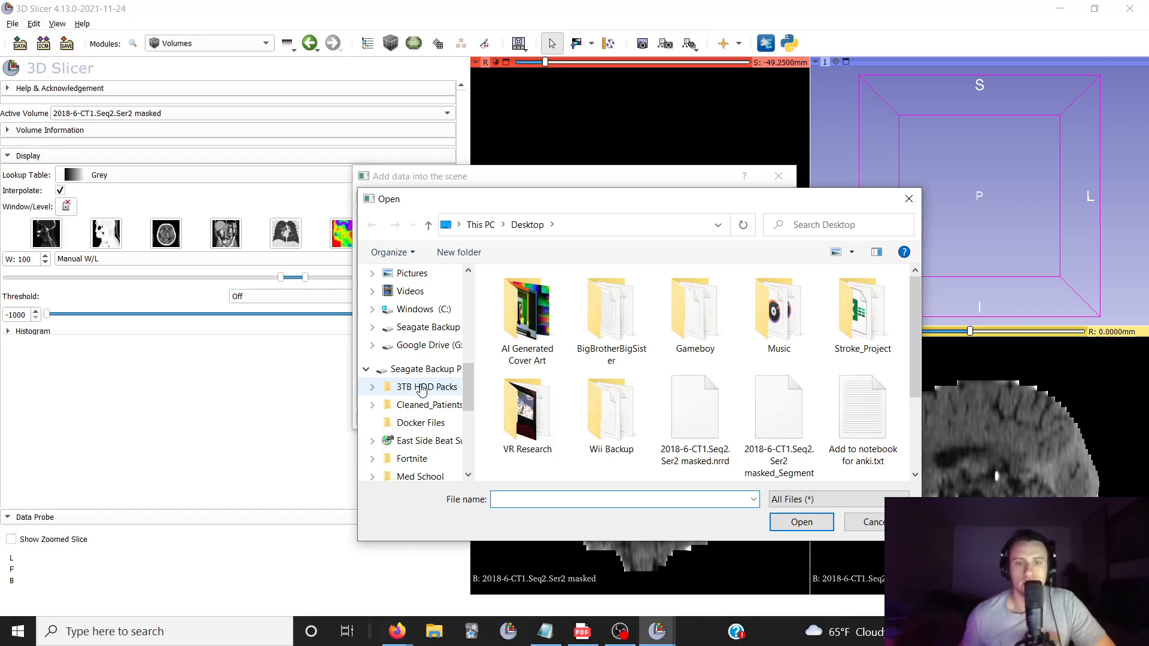
left_click(422, 369)
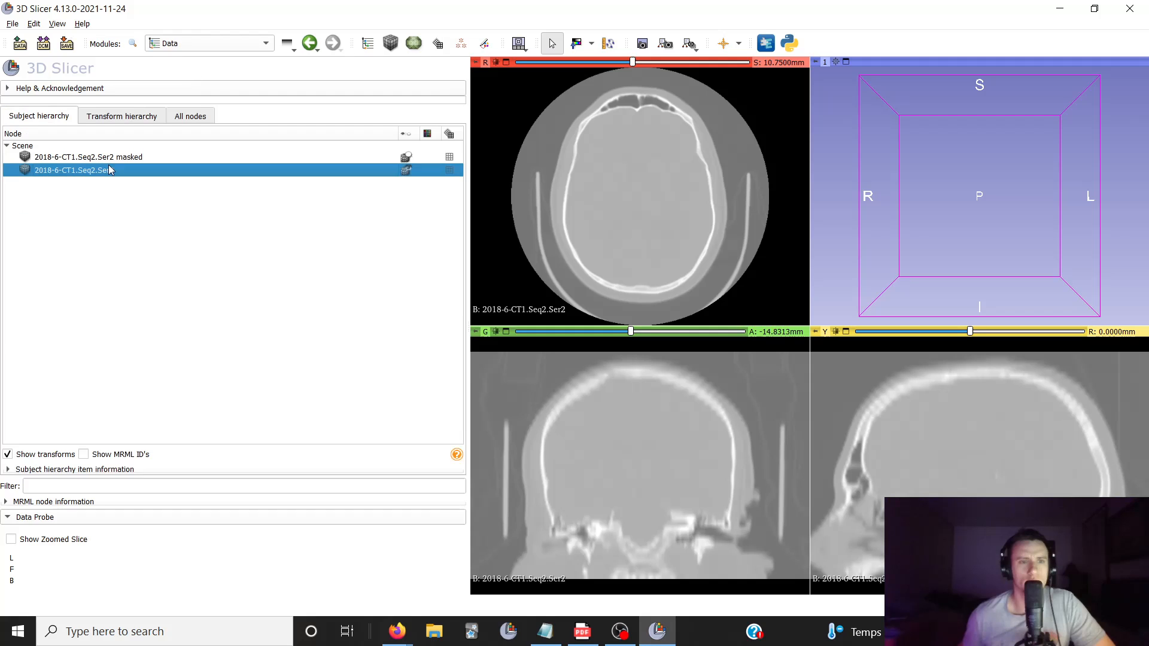
left_click(110, 160)
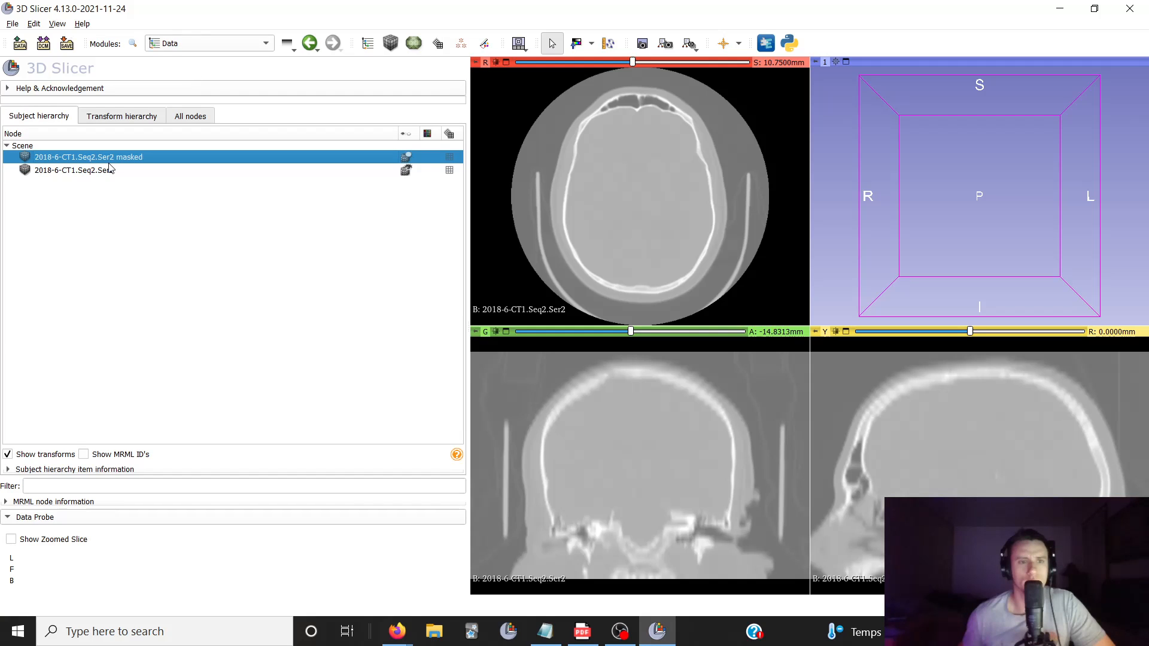
right_click(114, 157)
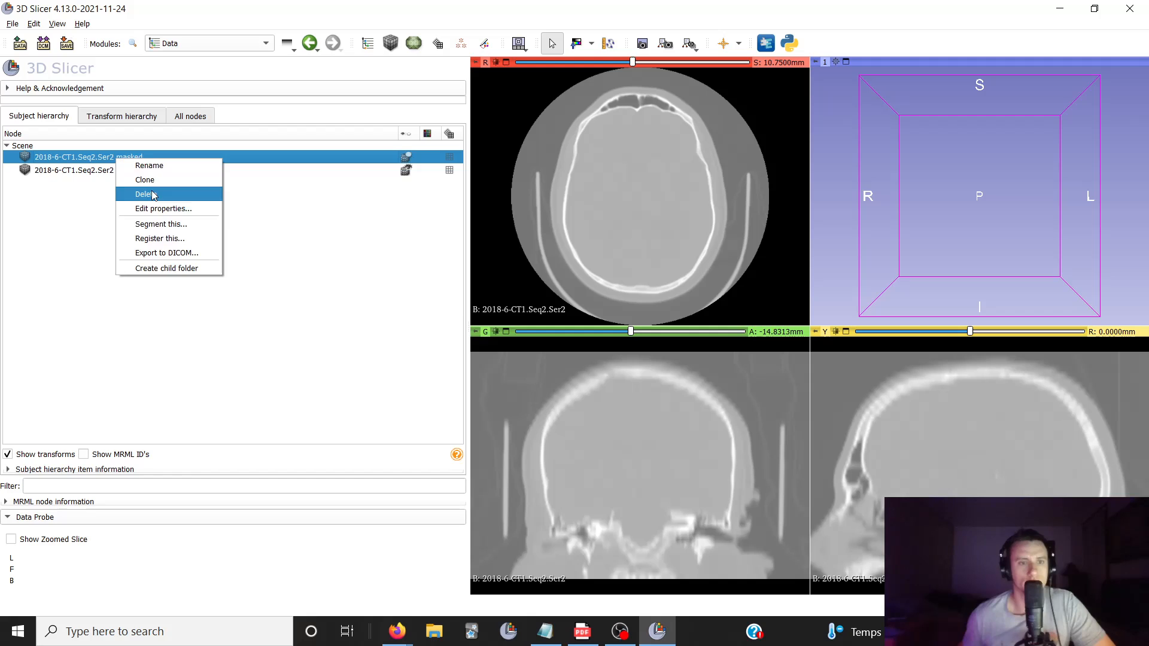
left_click(155, 193)
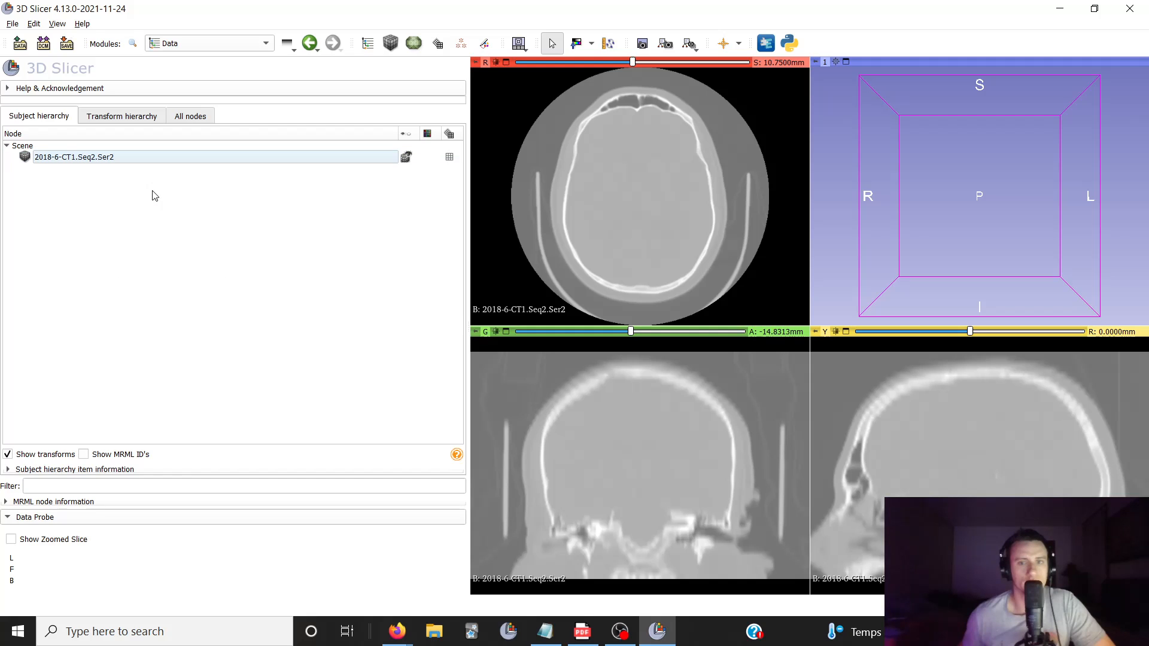
Open the Segment Editor with 2018-6-CT1.Seq2.Ser2 as master volume and add a new segment
scroll(595, 194, "down", 20)
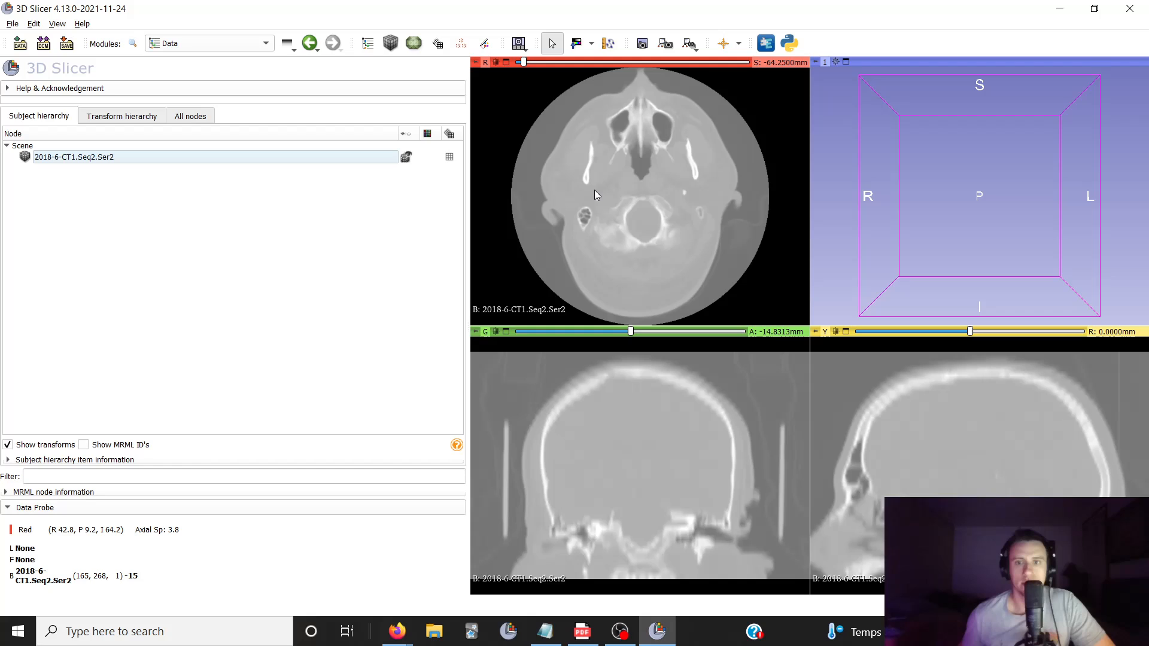
scroll(593, 189, "down", 1)
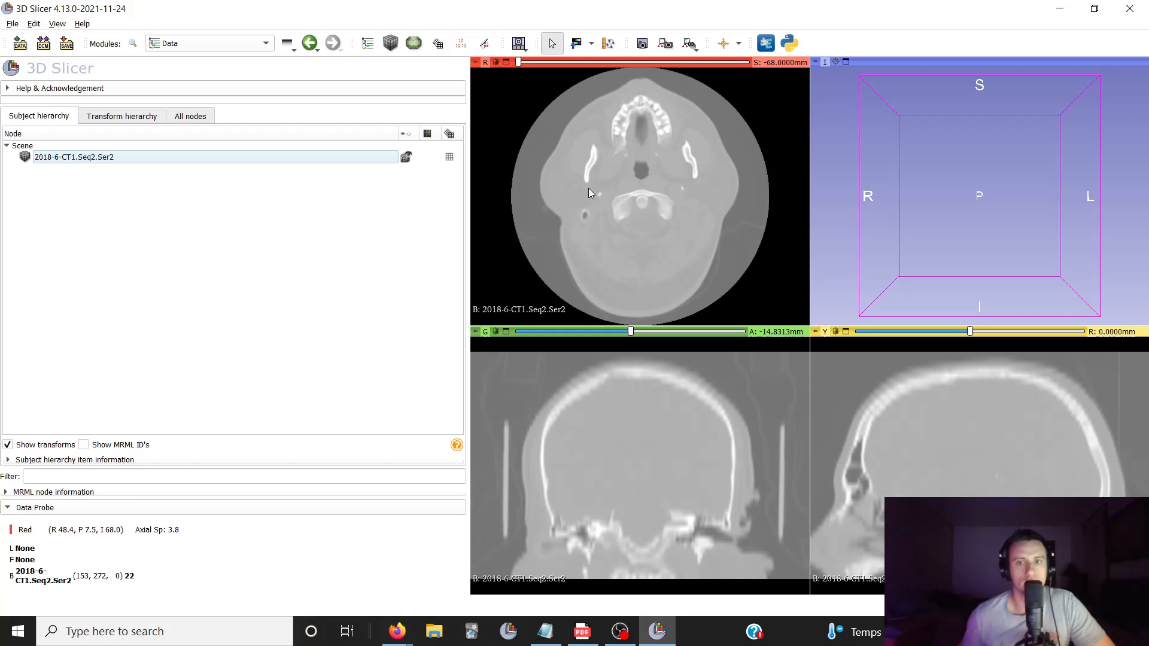
scroll(590, 191, "up", 14)
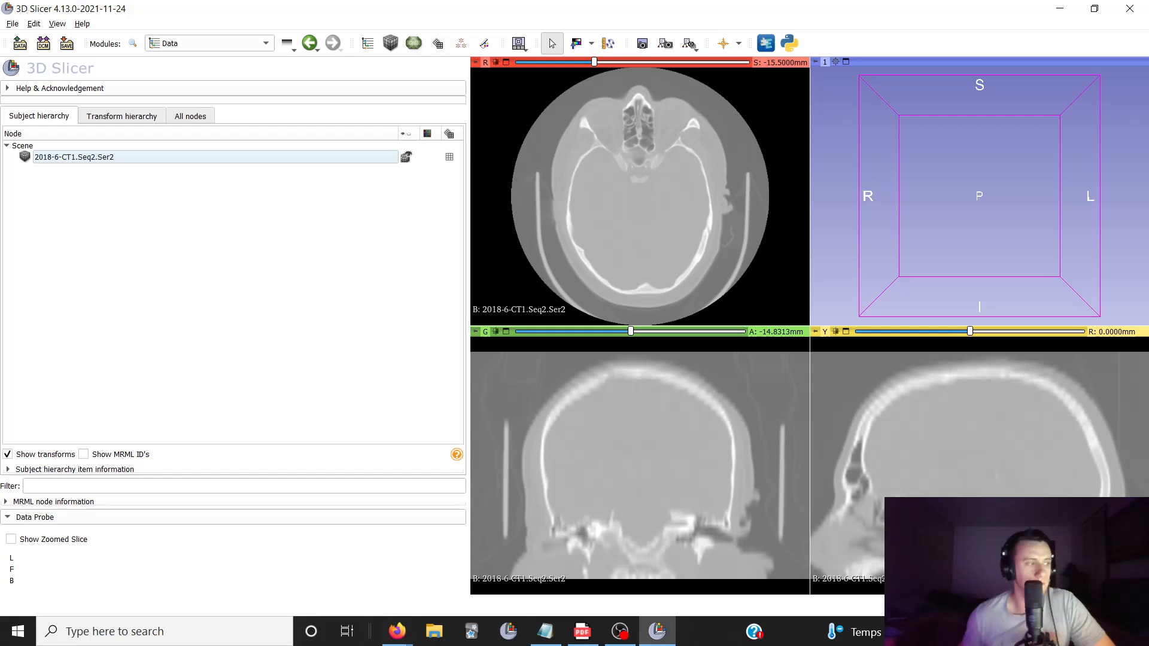
left_click(212, 43)
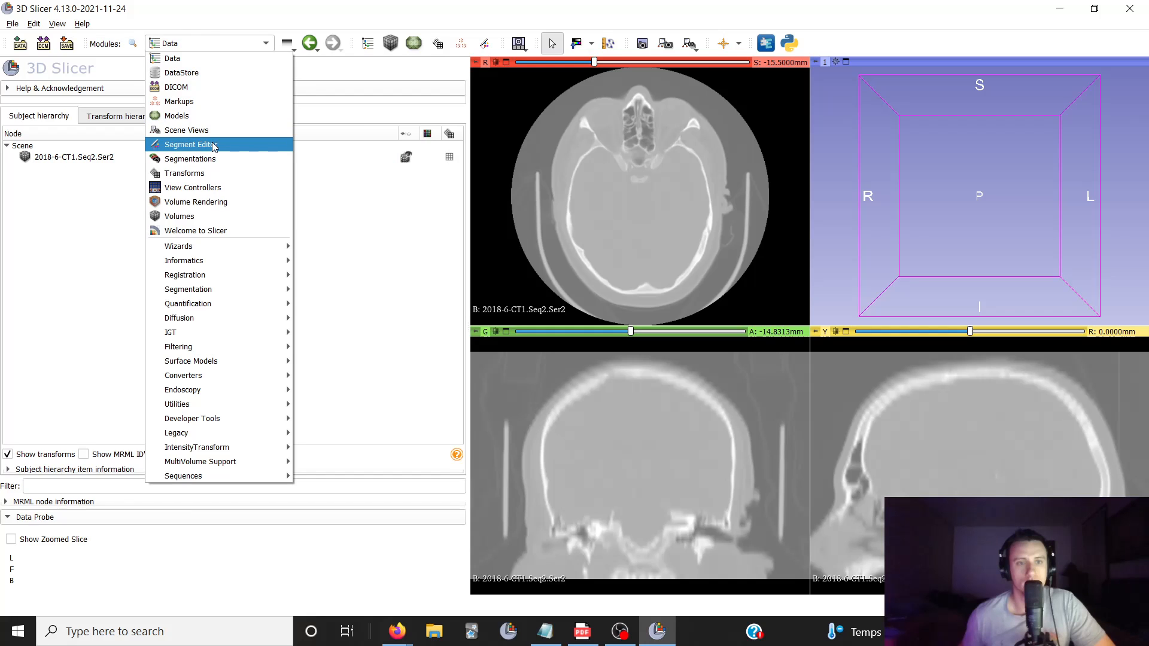
left_click(214, 146)
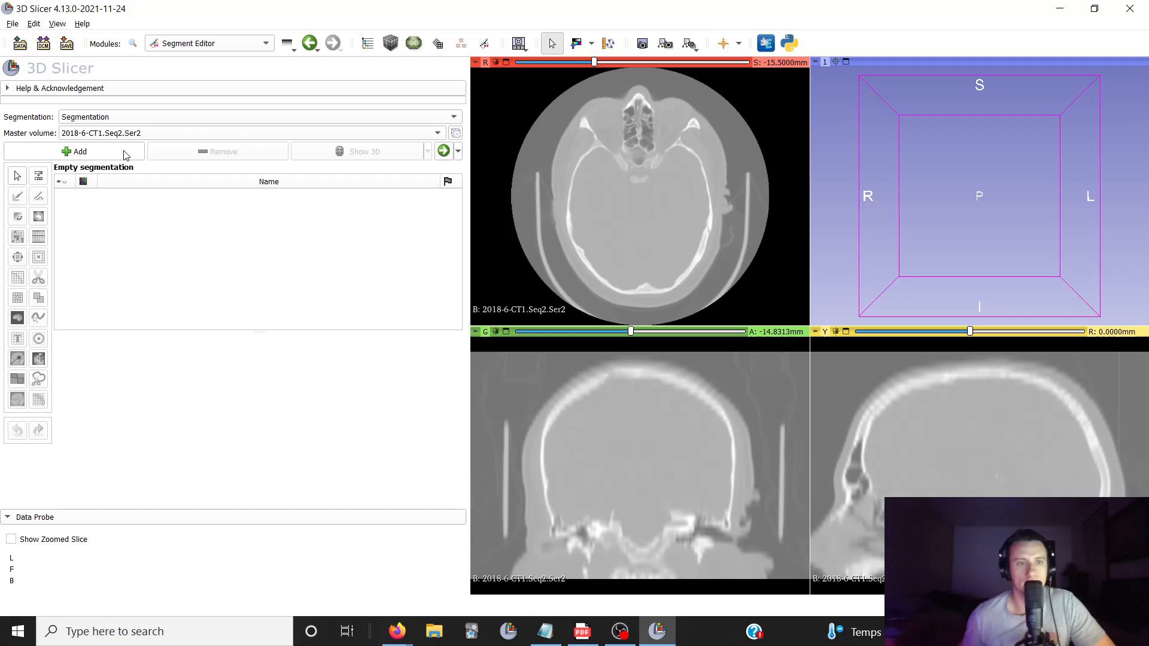
left_click(126, 153)
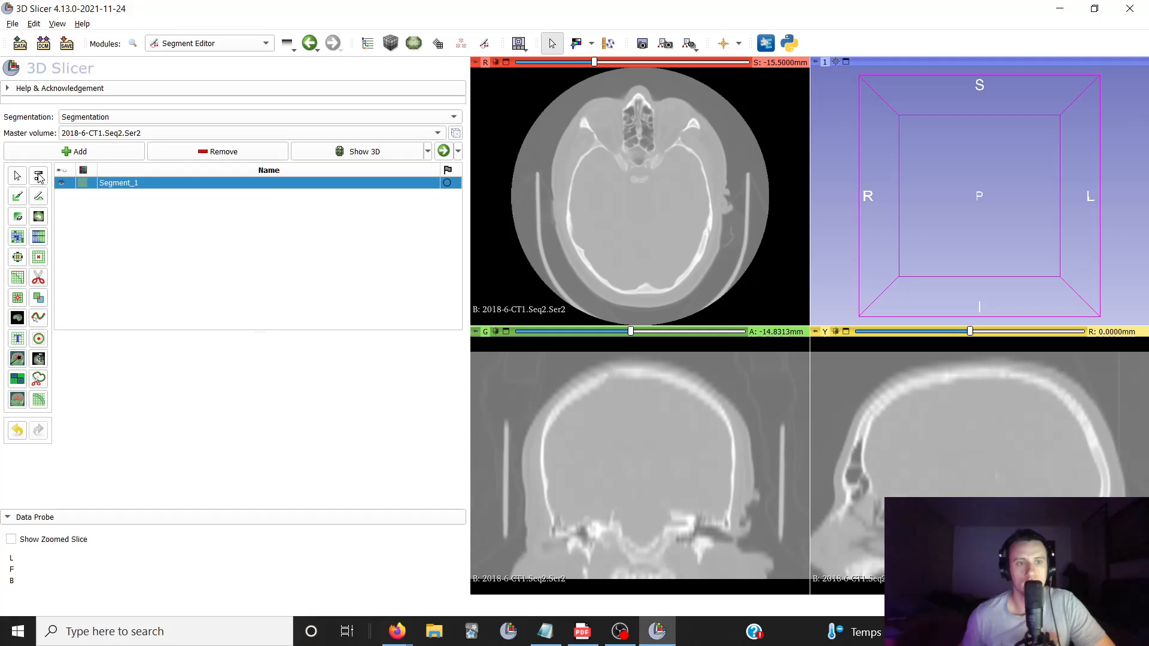
Threshold the new segment to the skull bone with an intensity range of 117.48 to 1877.00, checking the preview across axial and coronal slices
left_click(38, 176)
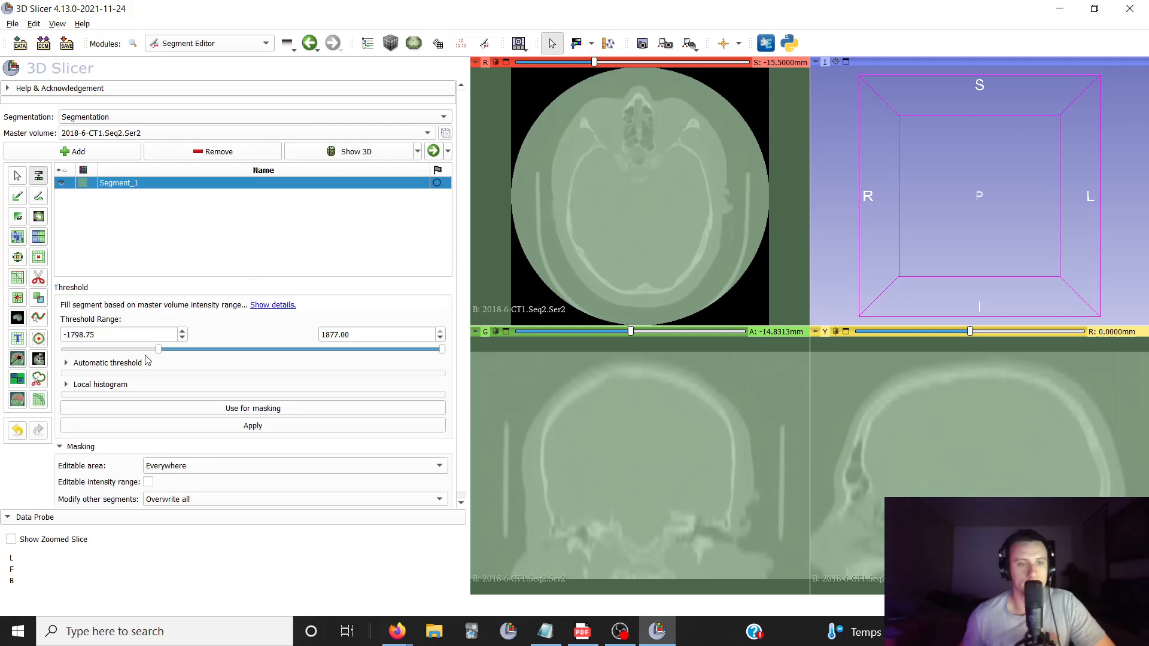
left_click_drag(159, 349, 309, 341)
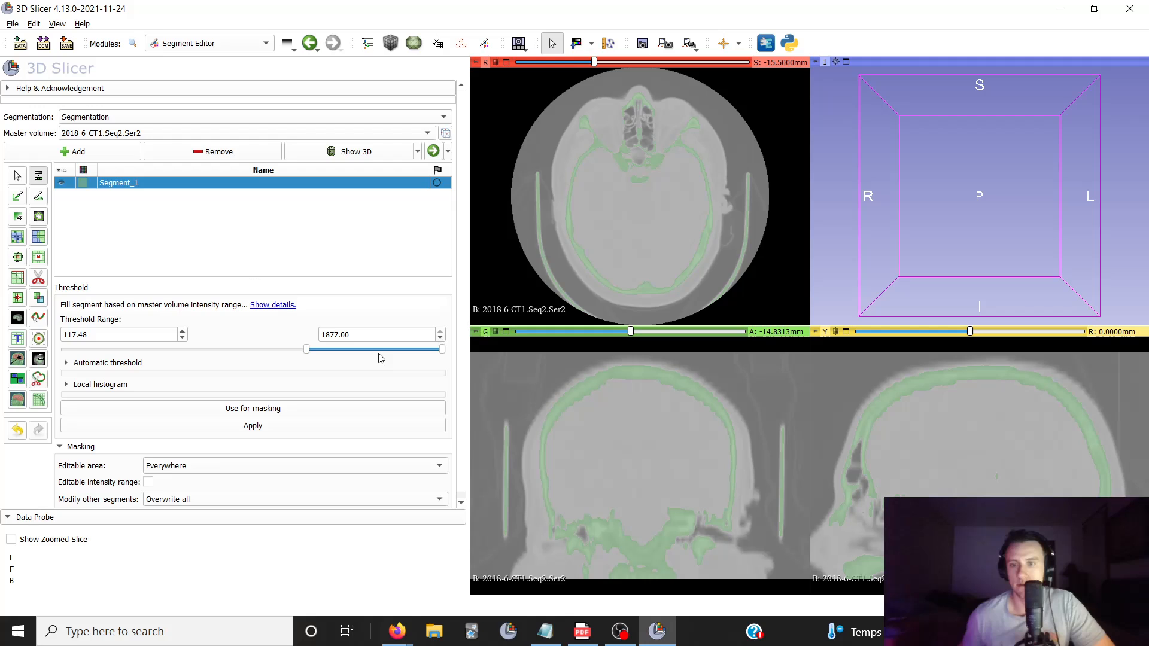
scroll(691, 422, "down", 11)
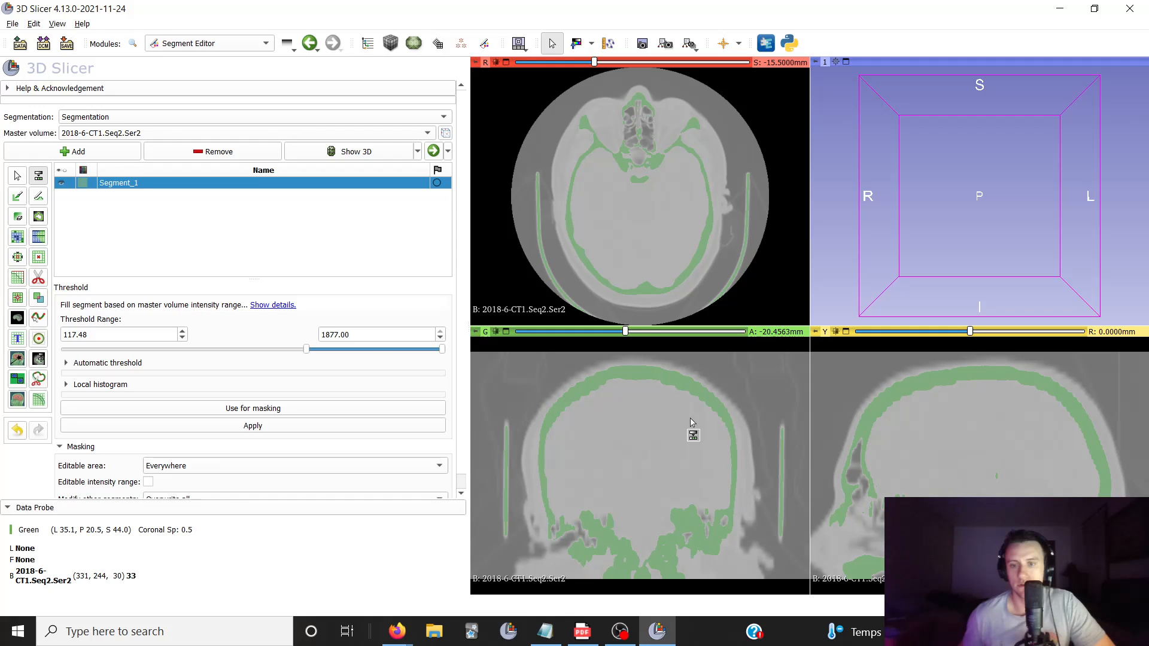
scroll(685, 425, "down", 20)
scroll(670, 427, "down", 16)
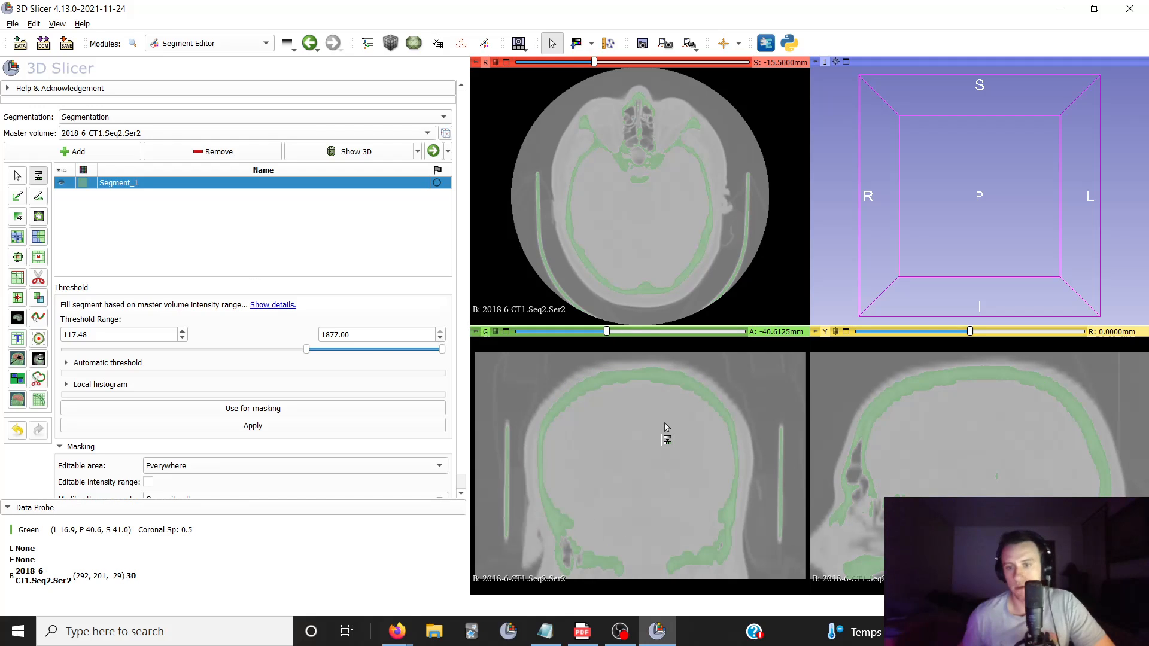
scroll(667, 427, "down", 16)
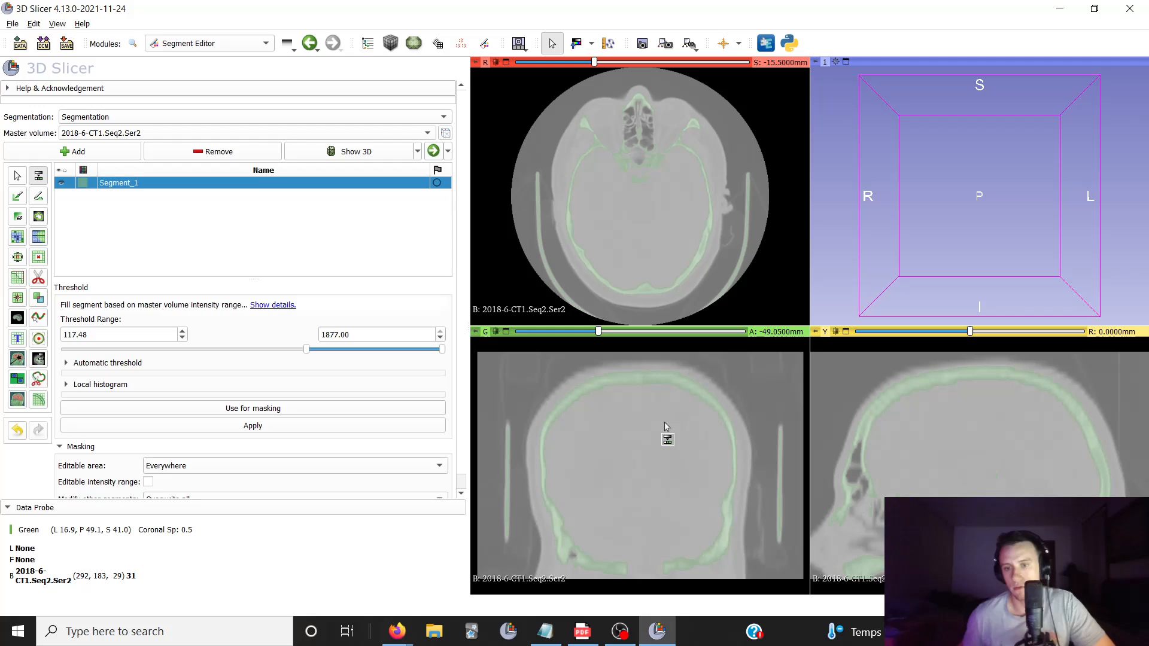
scroll(667, 427, "down", 6)
scroll(615, 205, "down", 20)
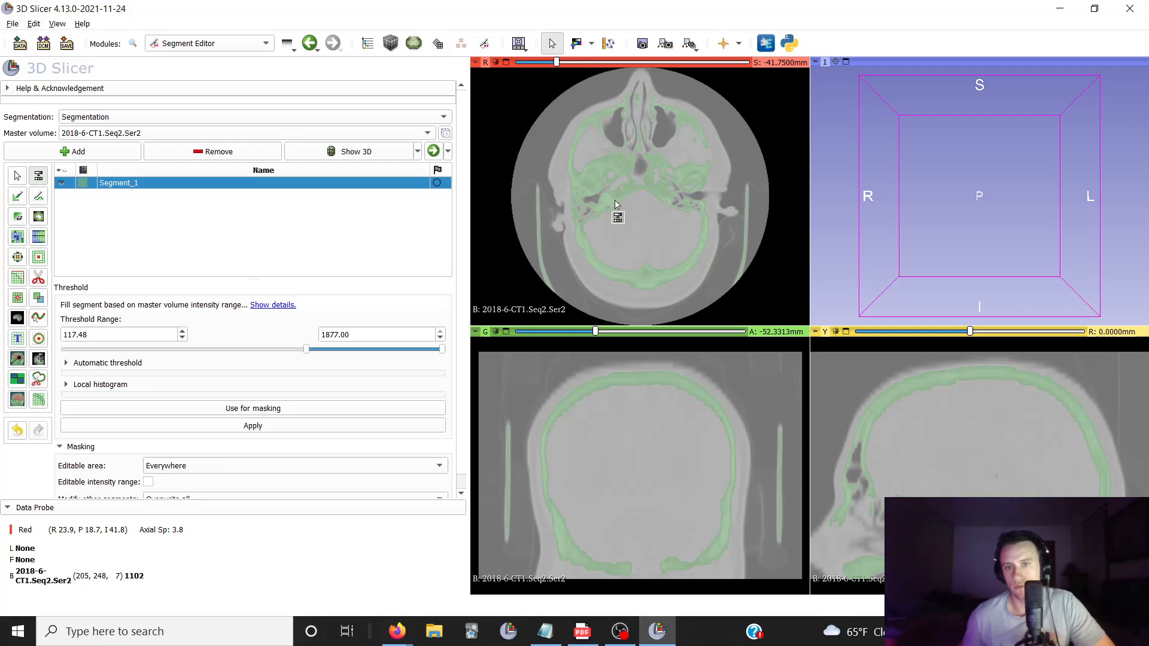
scroll(616, 202, "up", 18)
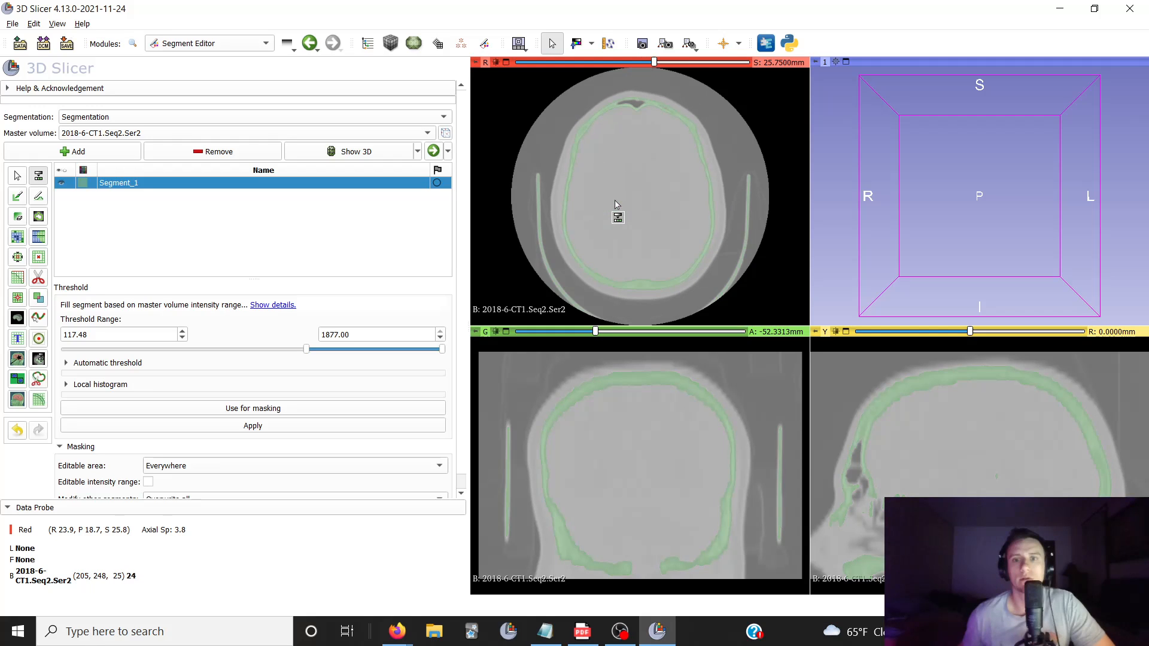
scroll(616, 204, "up", 12)
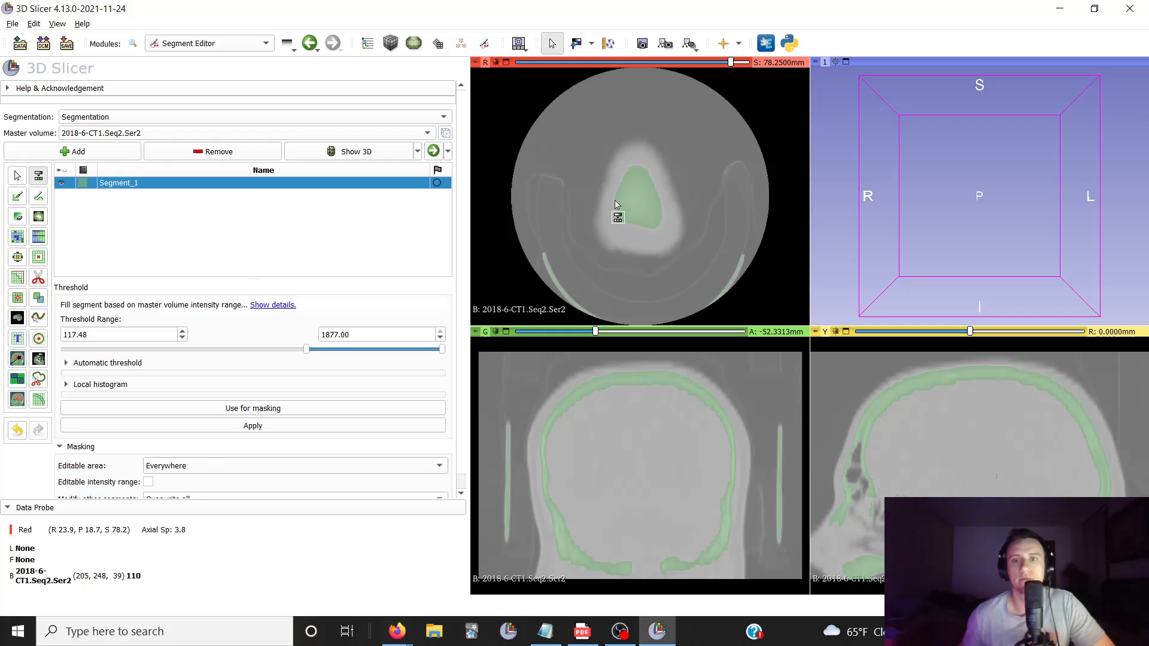
scroll(615, 205, "down", 6)
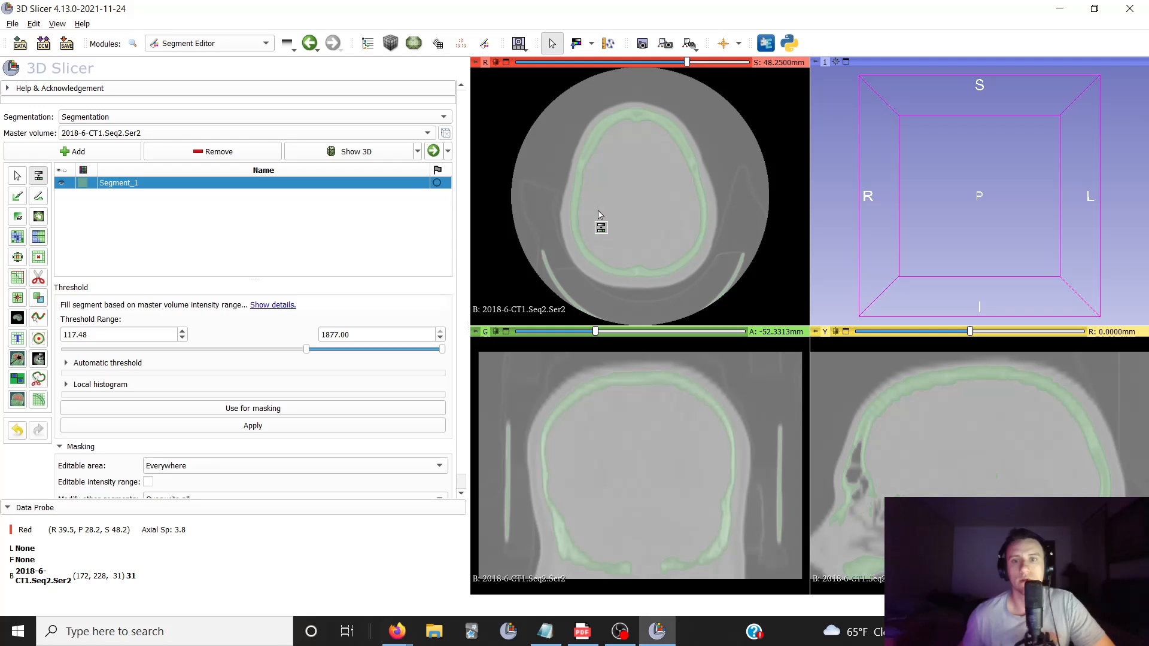
scroll(598, 215, "down", 9)
scroll(598, 215, "down", 1)
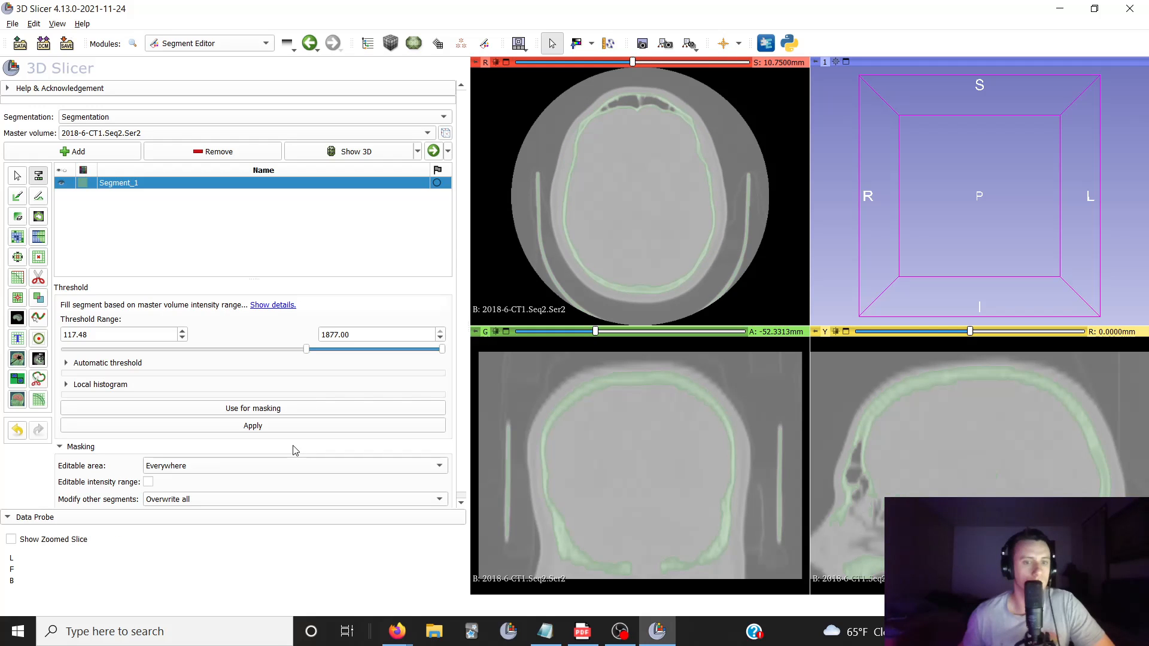
left_click(280, 427)
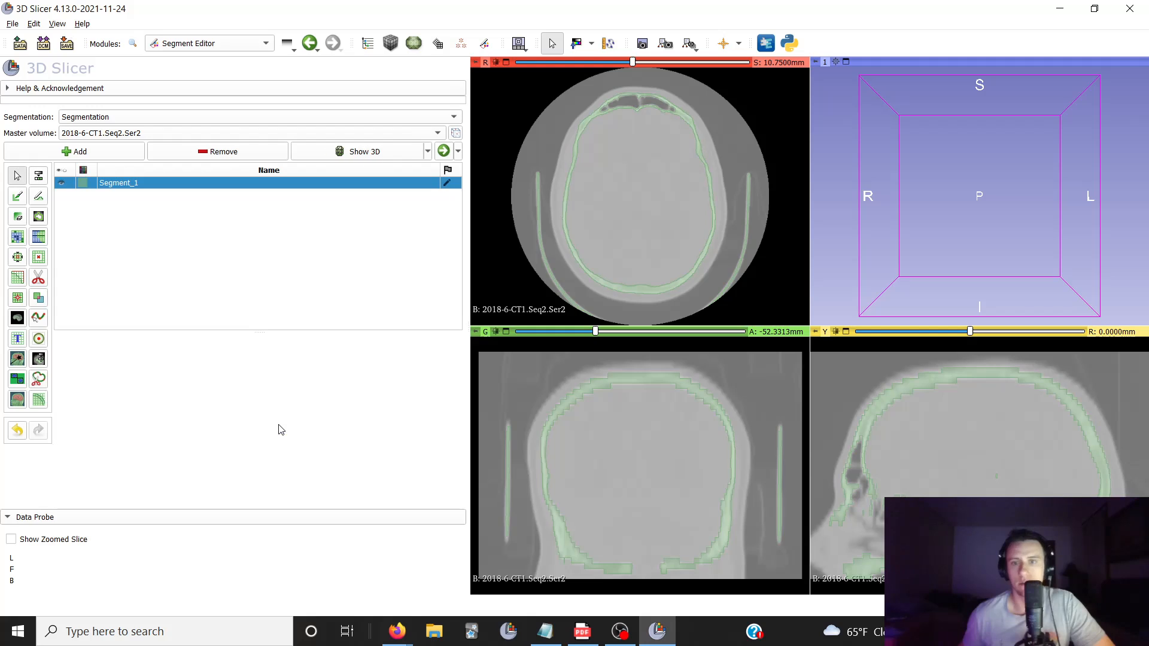
Keep only the largest island of the bone segment and check it through the axial slices
scroll(634, 174, "down", 10)
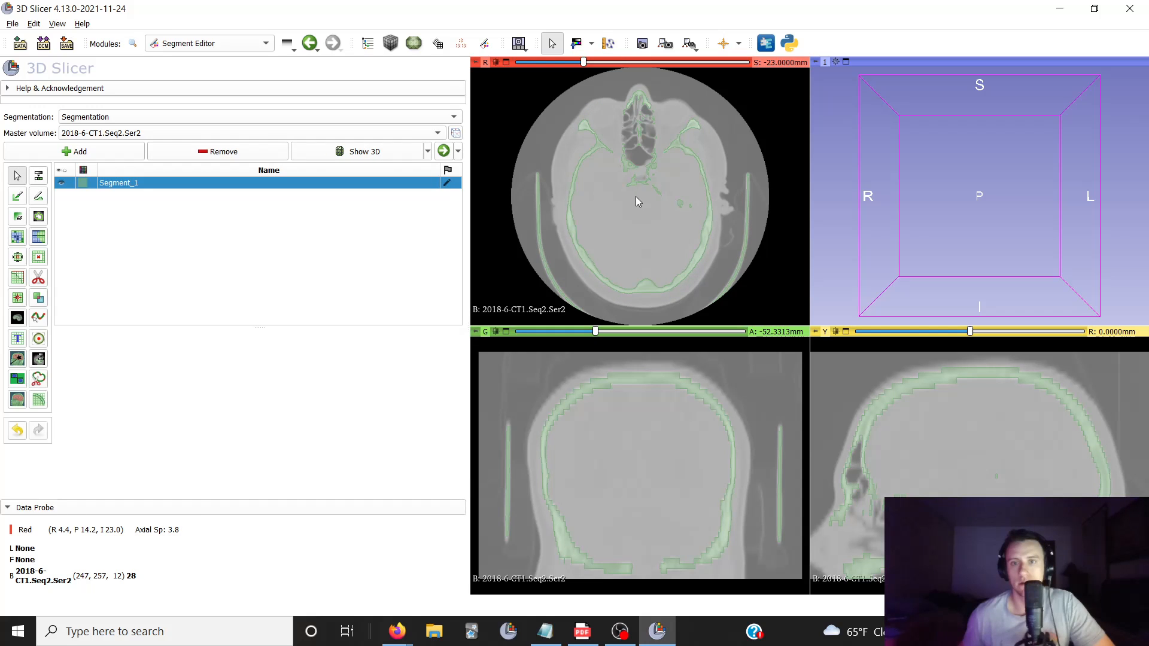
scroll(635, 197, "down", 8)
scroll(635, 196, "up", 11)
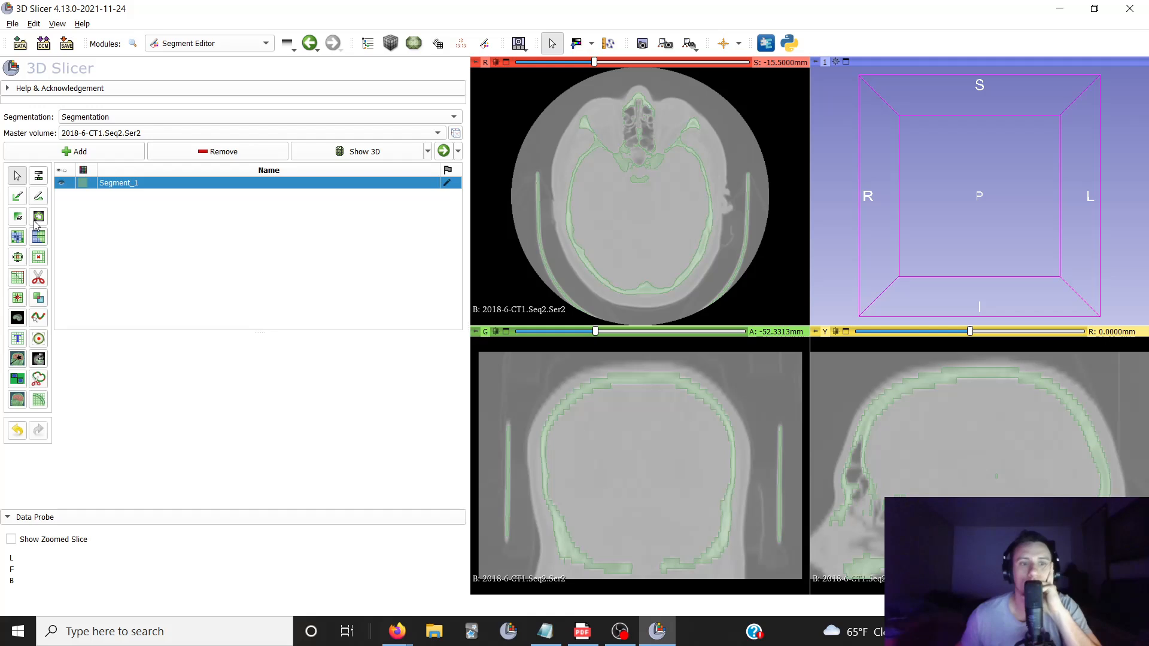
left_click(20, 298)
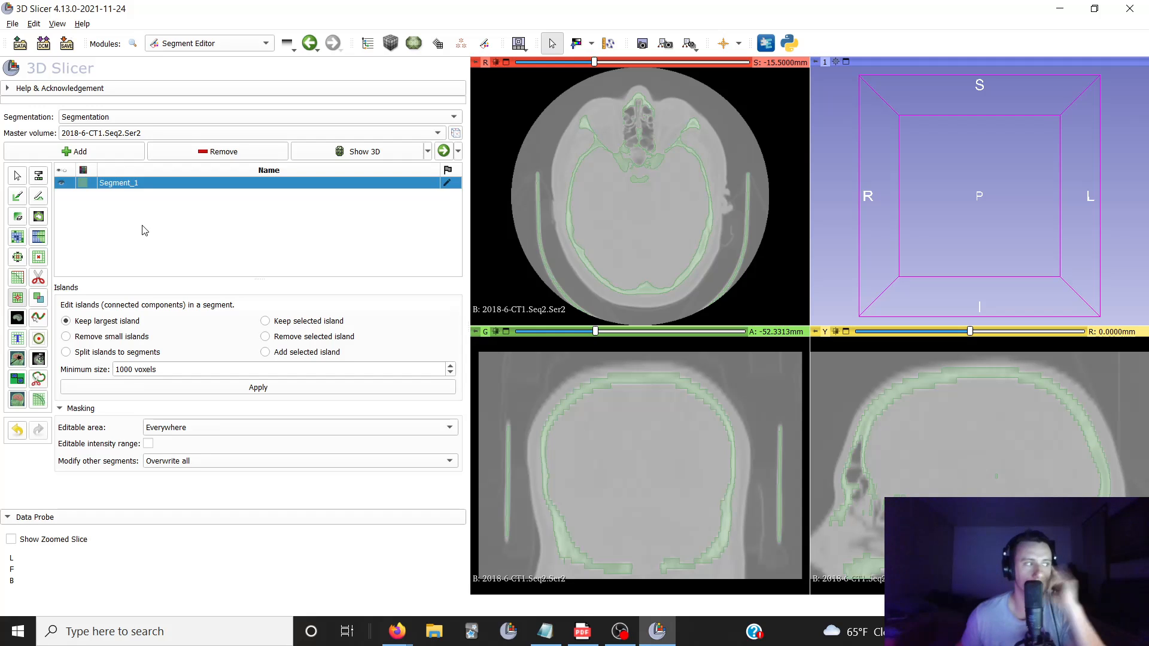
left_click(184, 388)
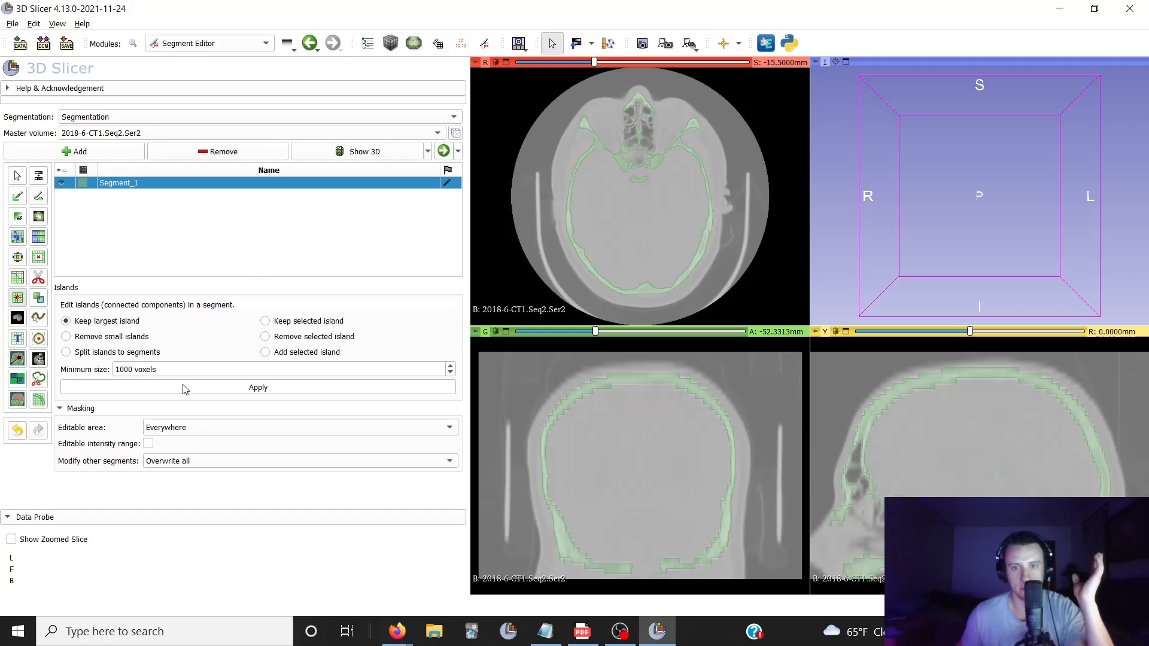
scroll(641, 198, "down", 10)
scroll(640, 197, "up", 11)
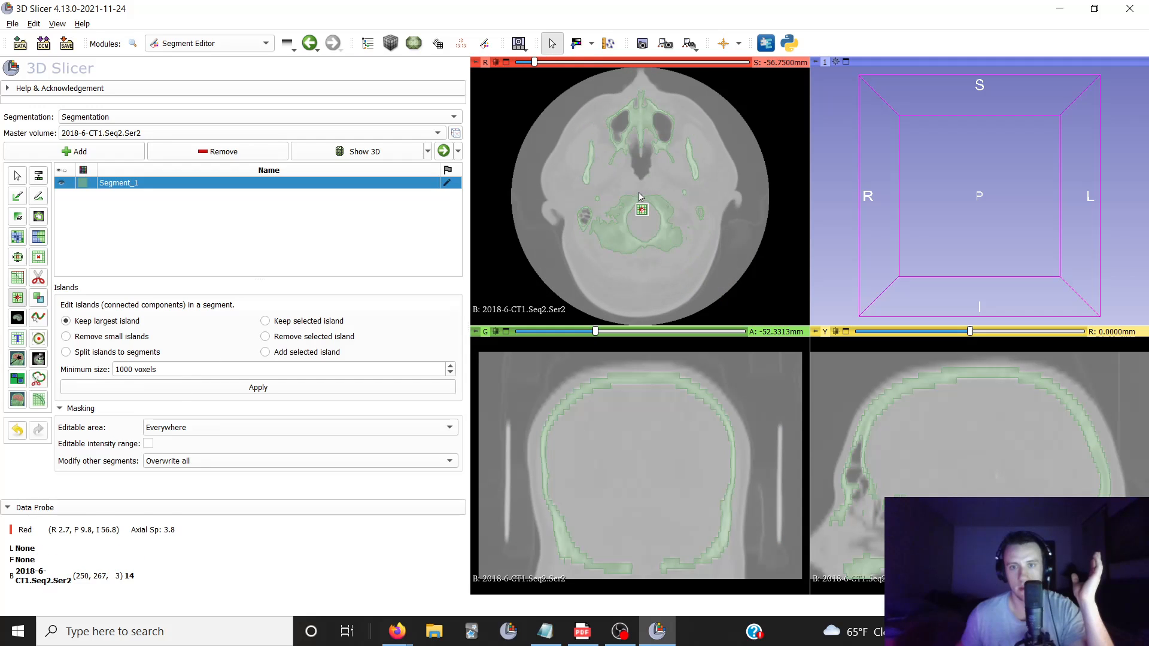
scroll(640, 198, "up", 15)
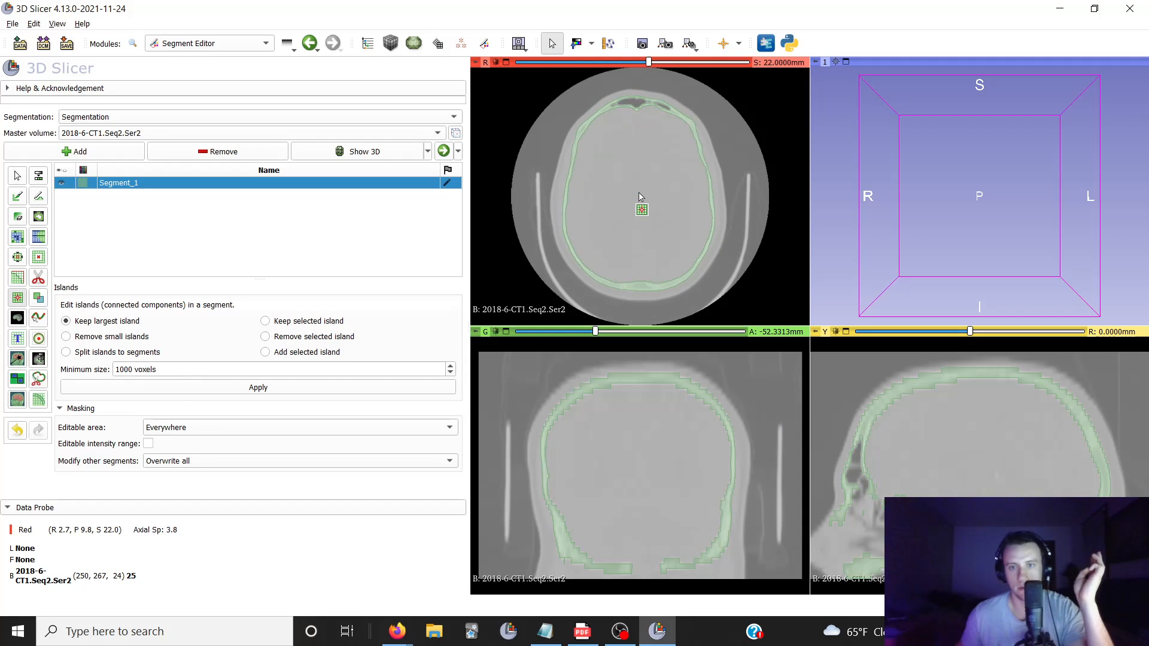
scroll(613, 209, "down", 13)
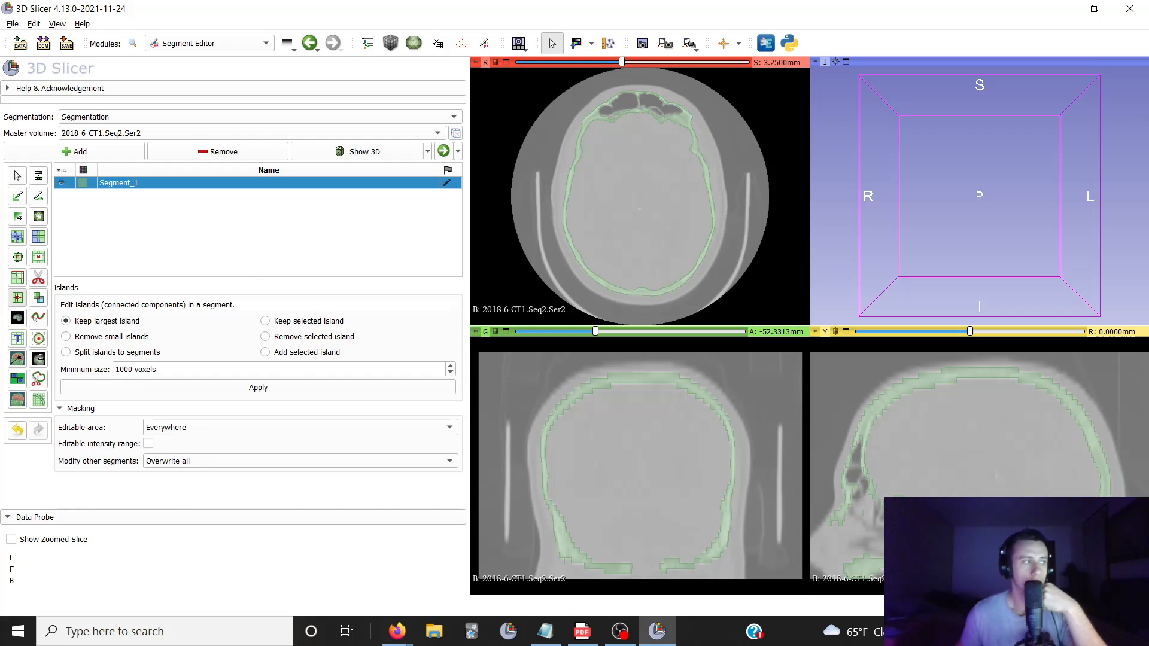
Wrap Solidify the segment's largest cavity with cavities split at 29 mm, overwriting the segment, and view it in 3D
left_click(39, 399)
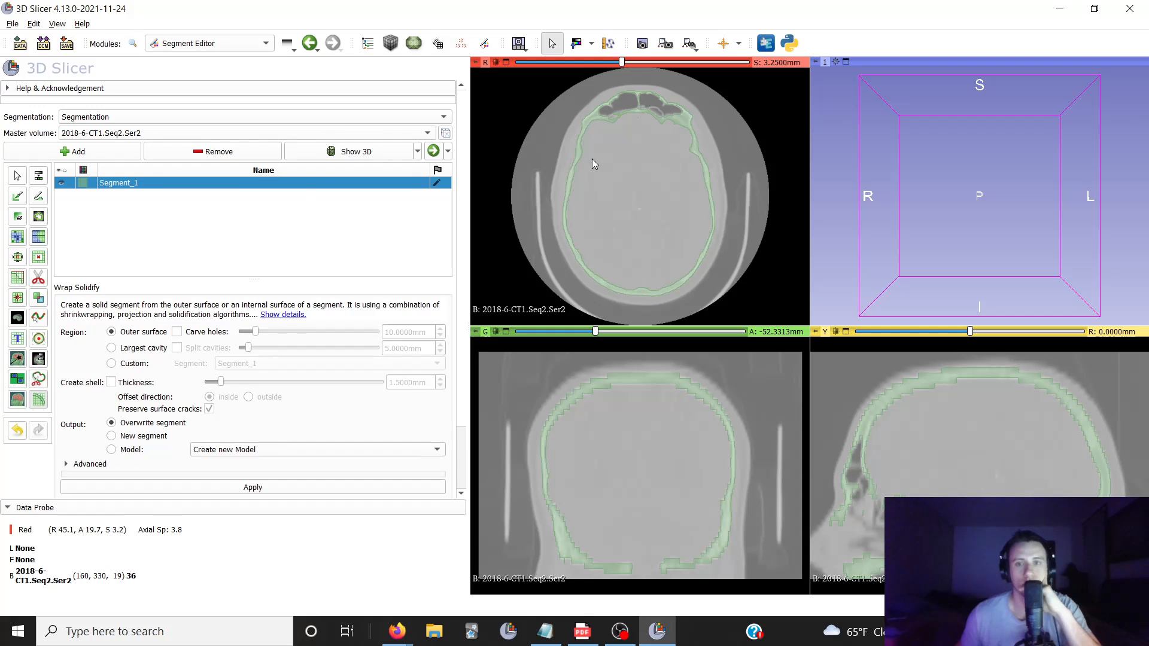
scroll(627, 180, "down", 11)
scroll(627, 203, "up", 8)
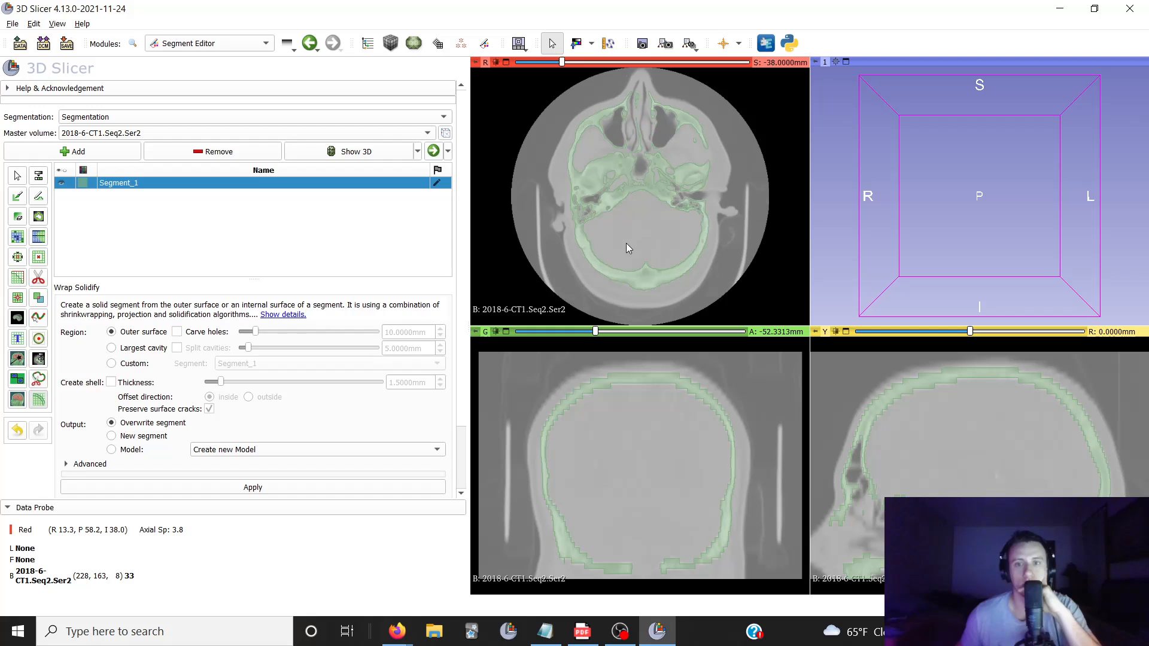
scroll(623, 229, "up", 5)
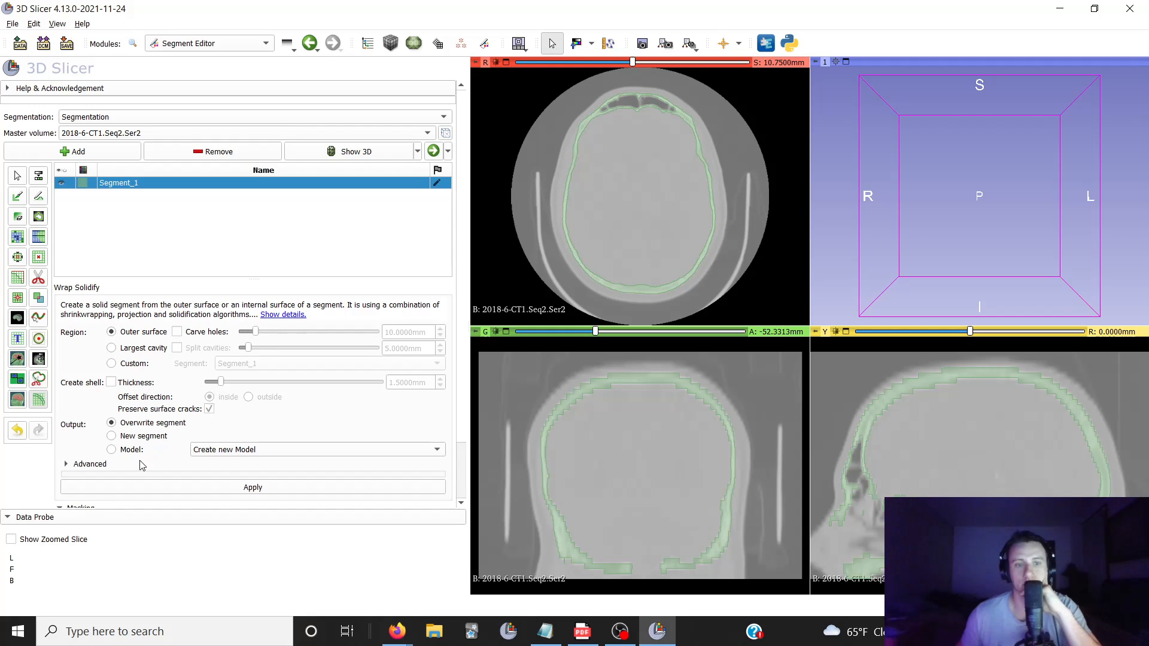
left_click(111, 349)
left_click(176, 349)
left_click_drag(250, 351, 283, 353)
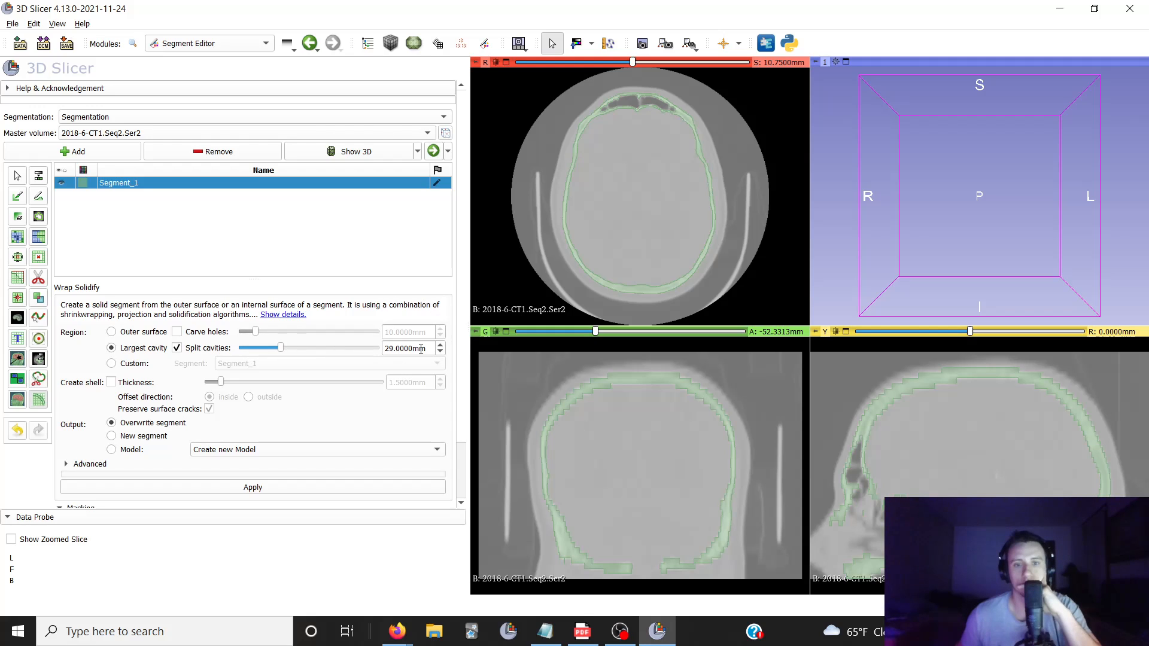
scroll(578, 237, "down", 10)
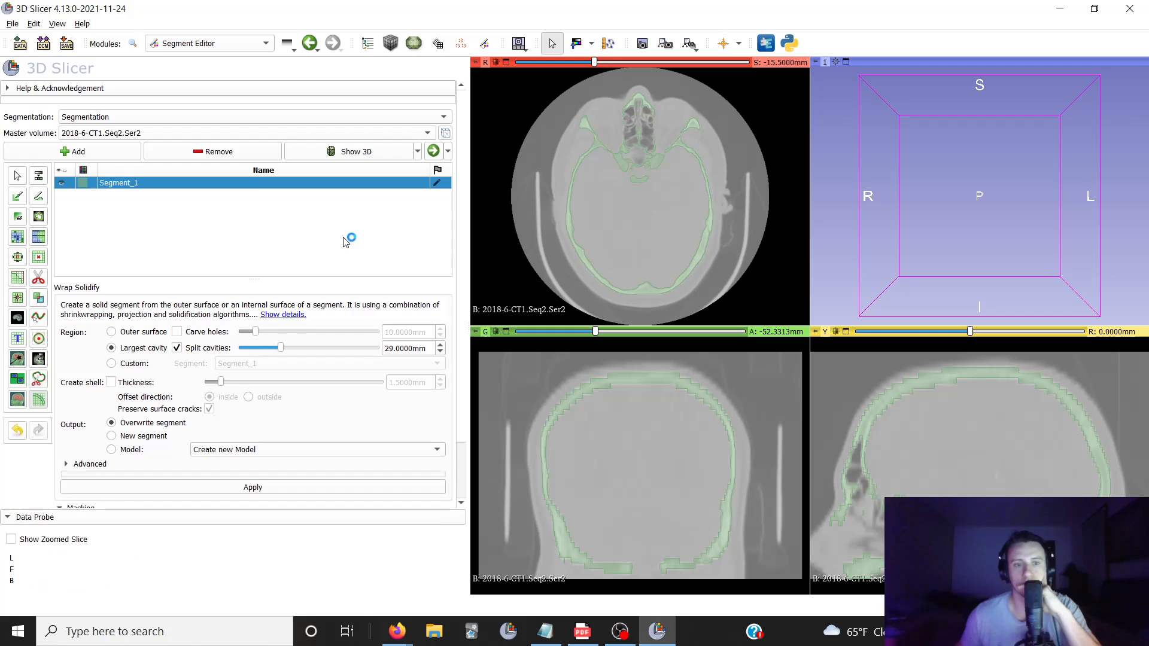
scroll(89, 392, "down", 1)
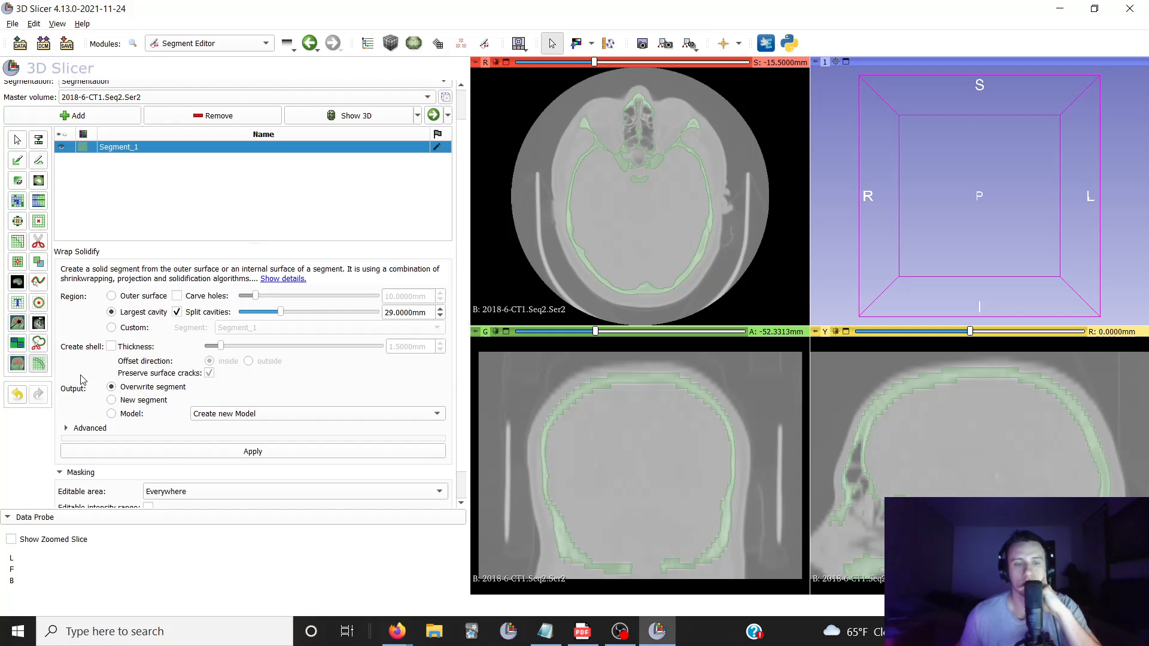
left_click(173, 454)
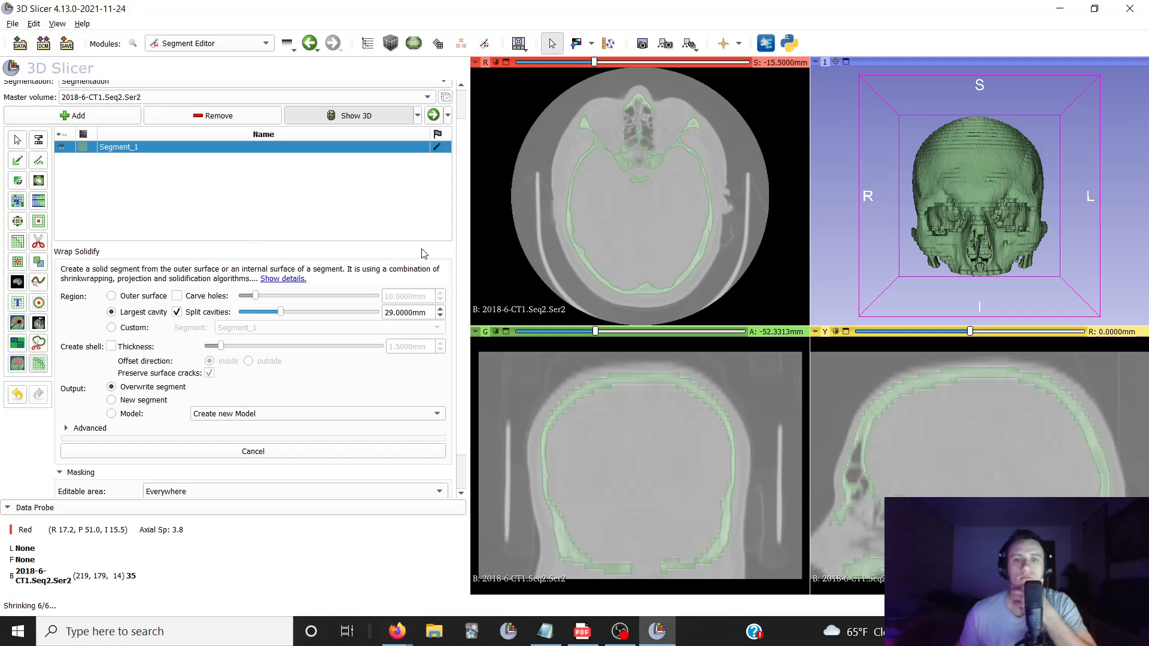
scroll(421, 253, "down", 1)
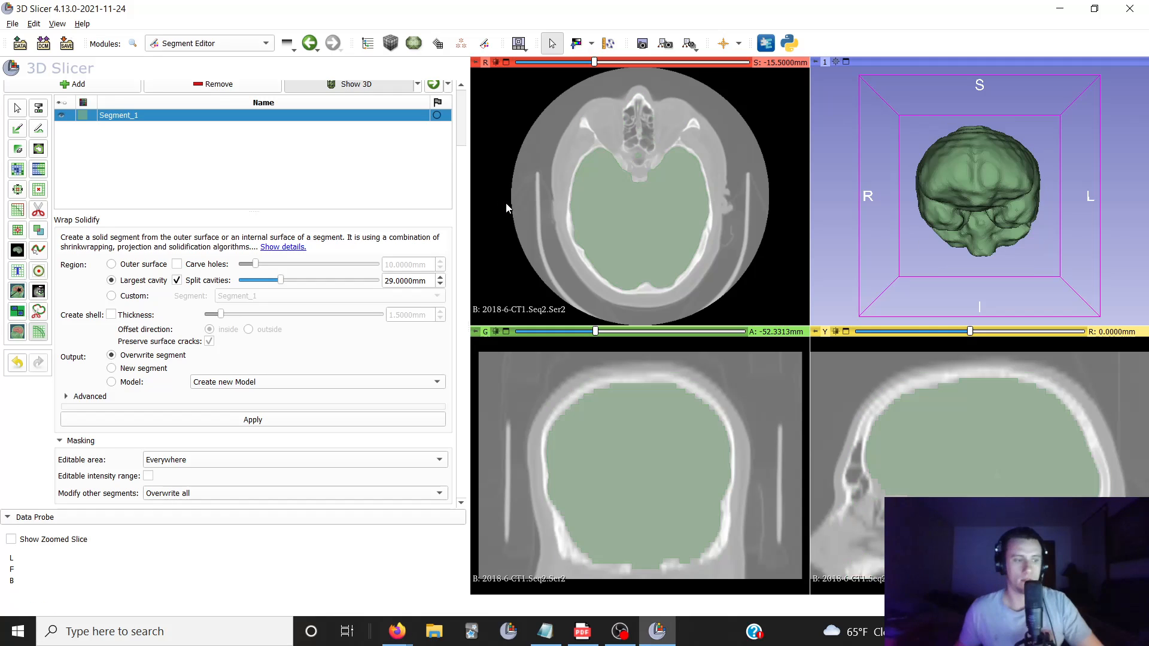
left_click_drag(886, 174, 925, 277)
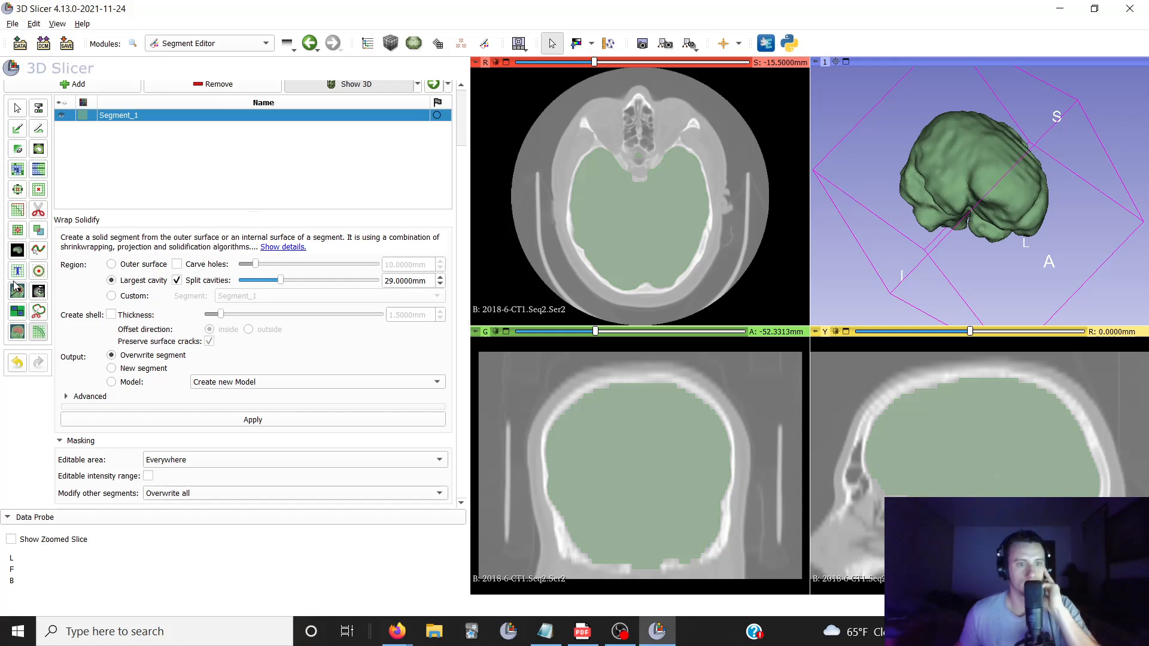
Mask the master volume outside the brain segment with a fill value of -1000, outputting to a new volume
scroll(17, 258, "up", 2)
left_click(18, 258)
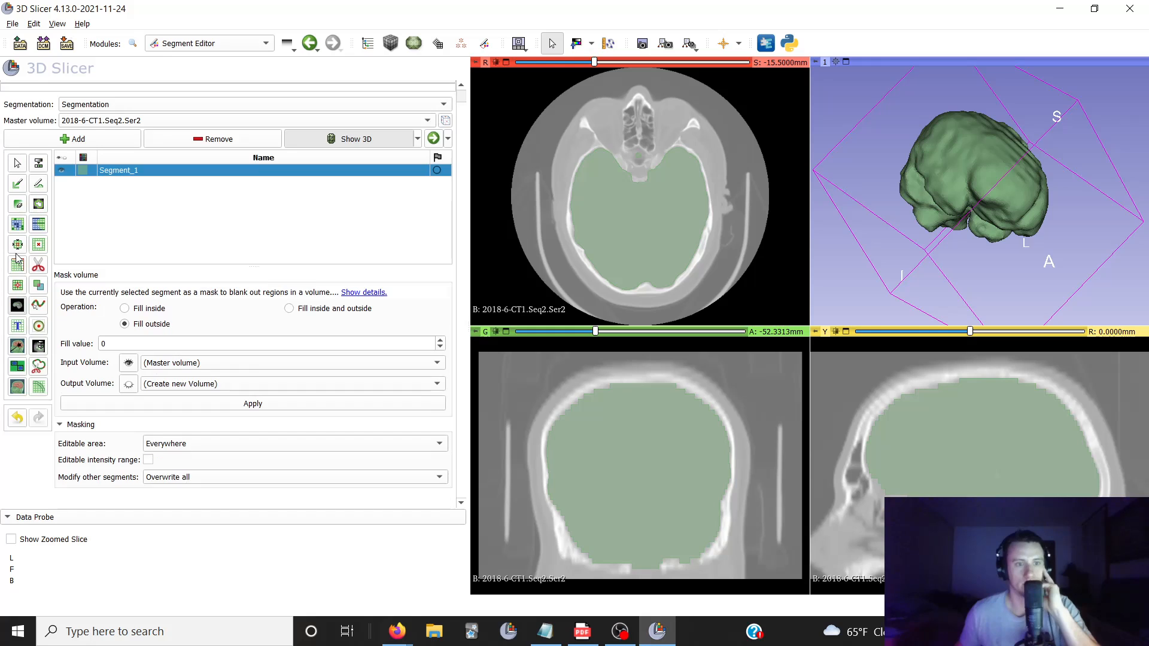
left_click(126, 355)
key("BackSpace")
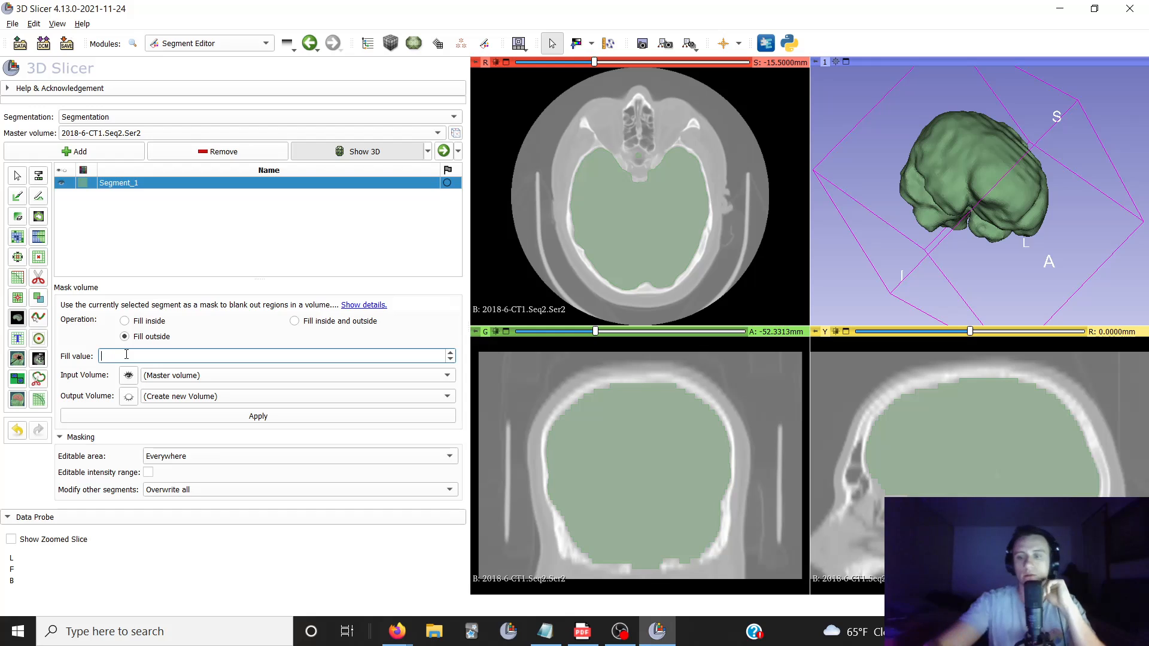
type("-1000")
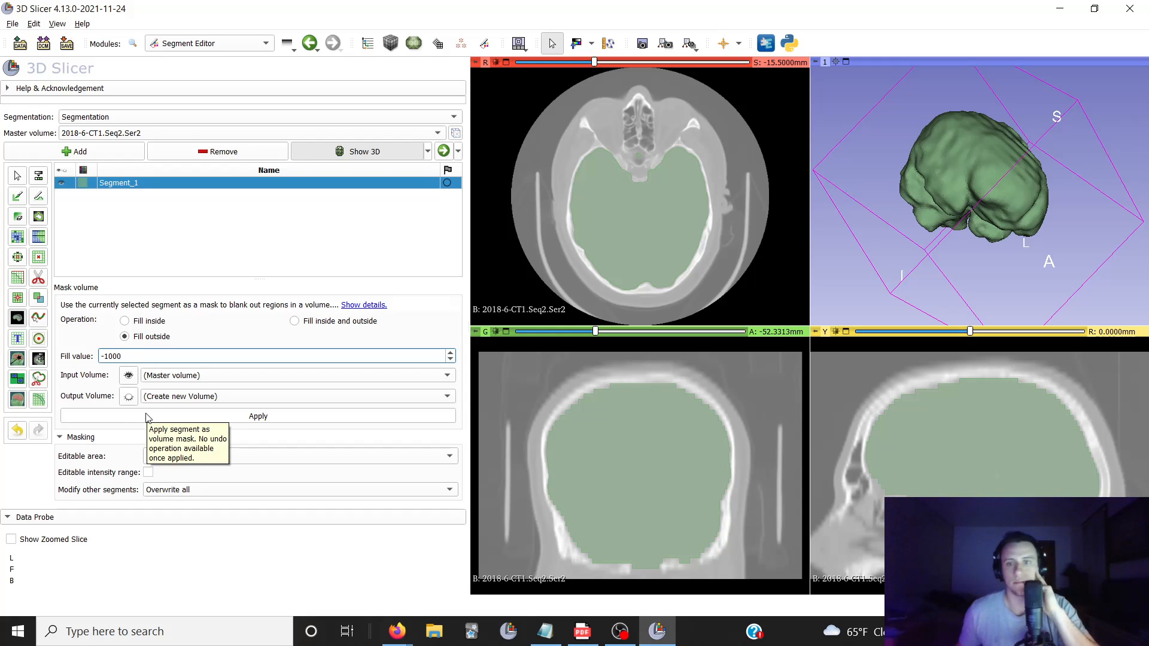
left_click(147, 418)
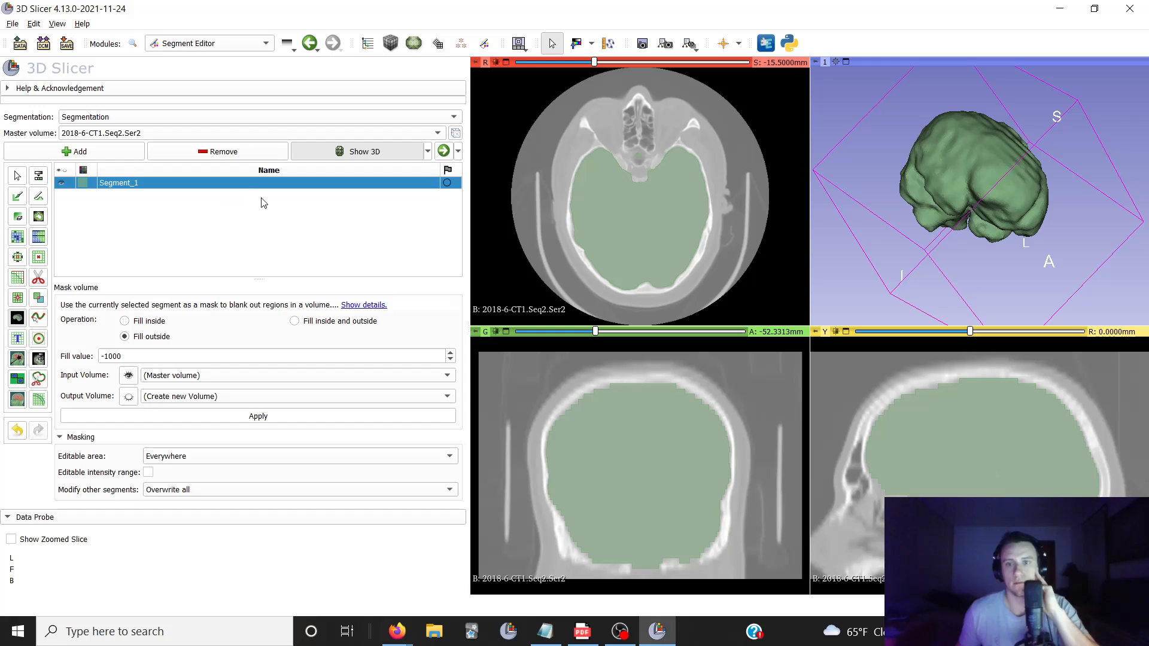
Examine the masked brain volume through its lower, upper and middle axial slices
scroll(653, 235, "down", 5)
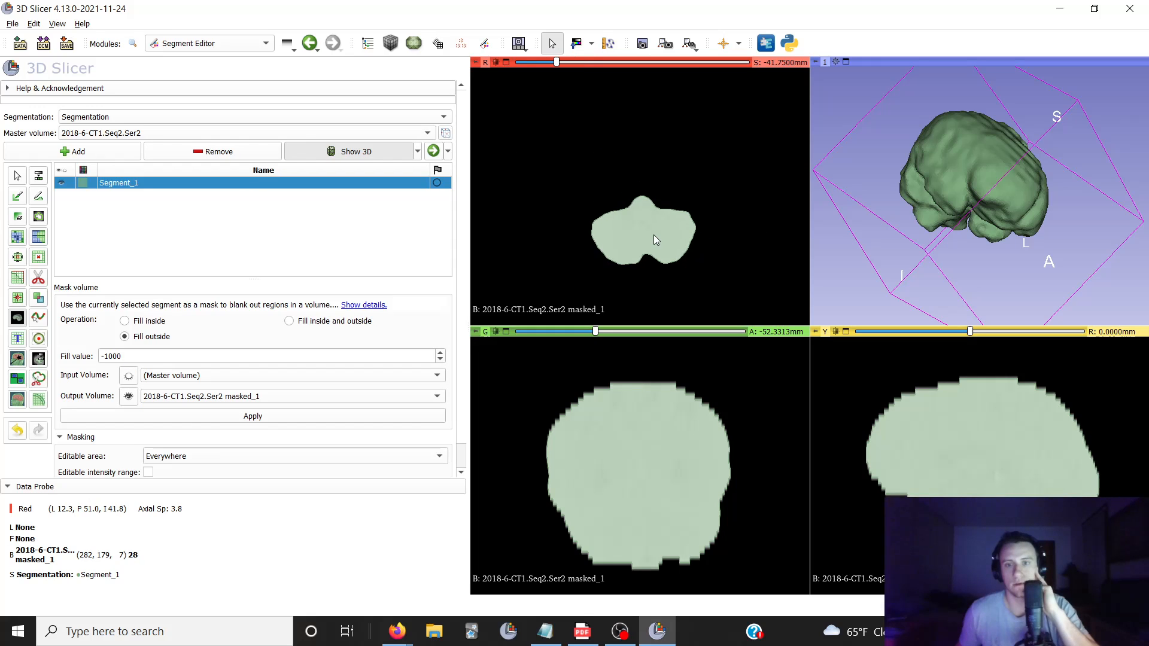
scroll(653, 234, "up", 4)
scroll(654, 235, "up", 20)
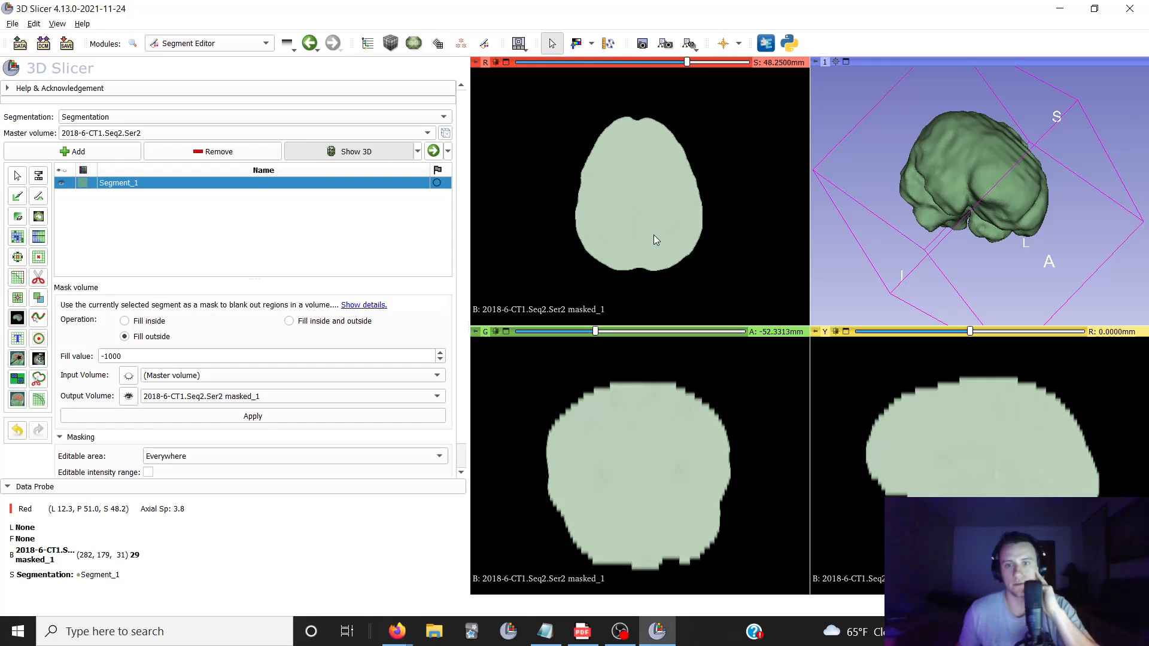
scroll(654, 235, "down", 14)
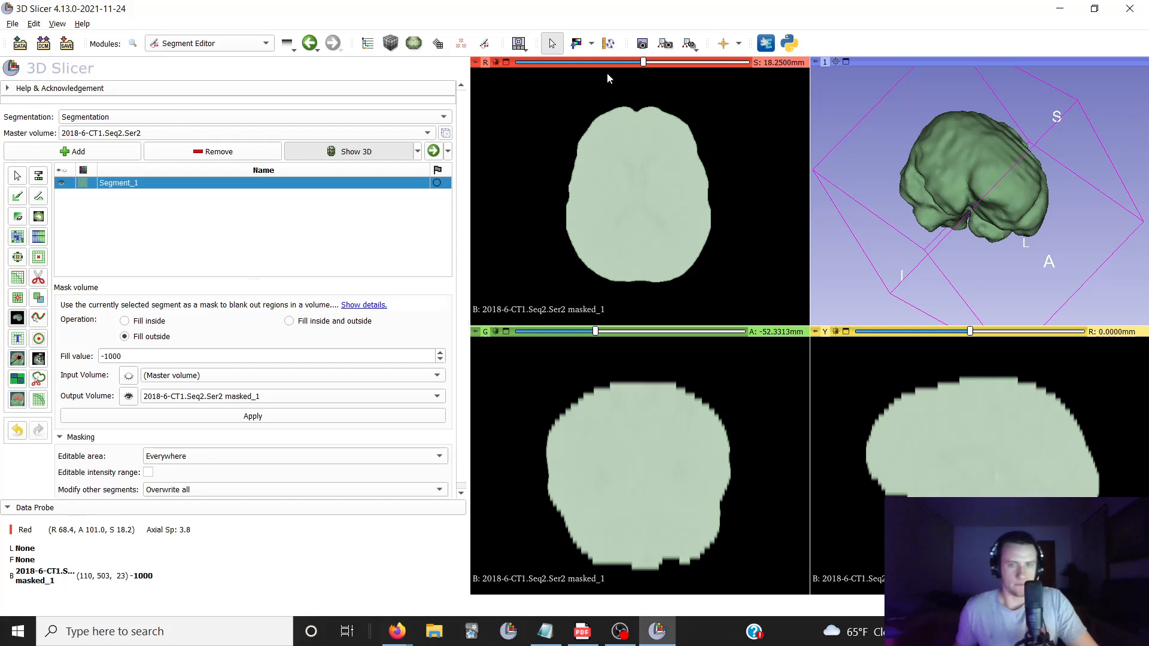
scroll(628, 189, "down", 4)
scroll(627, 192, "up", 4)
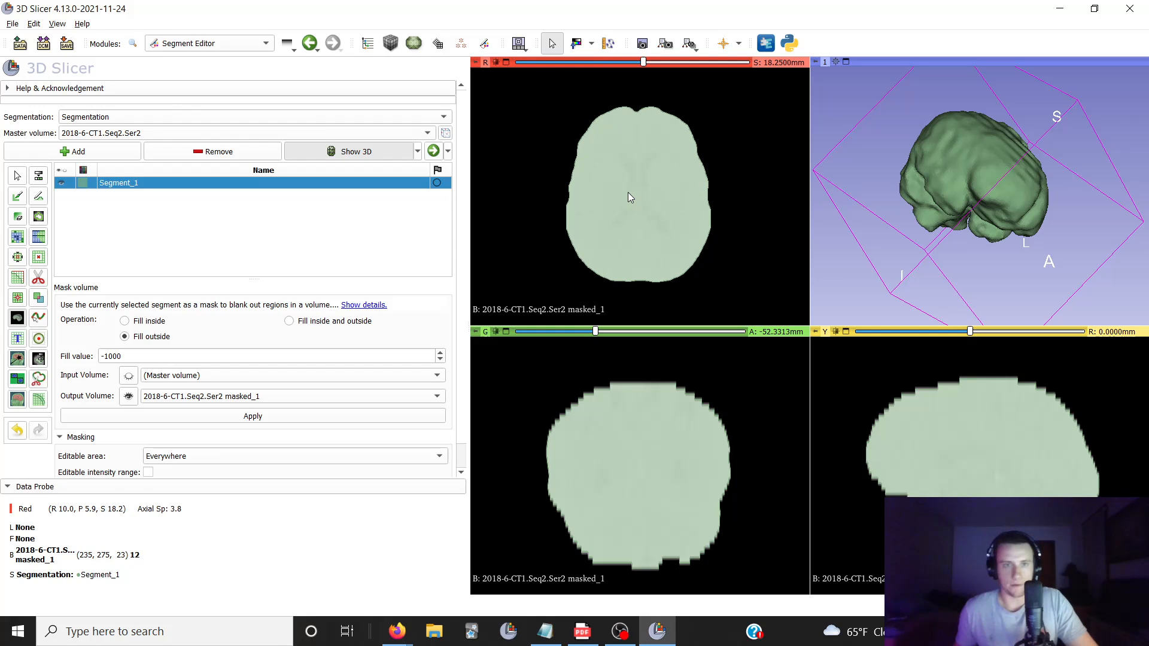
In the Data module, toggle the visibility of Segment_1, the segmentation and the original CT volume to compare them in the views
left_click(198, 44)
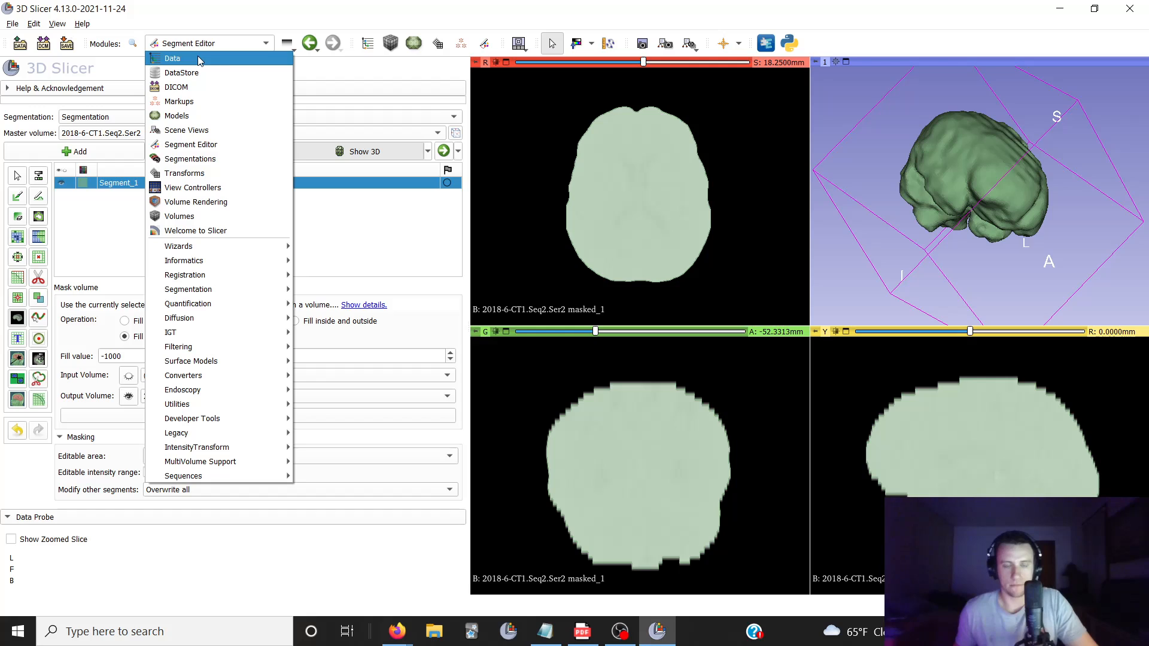
left_click(199, 60)
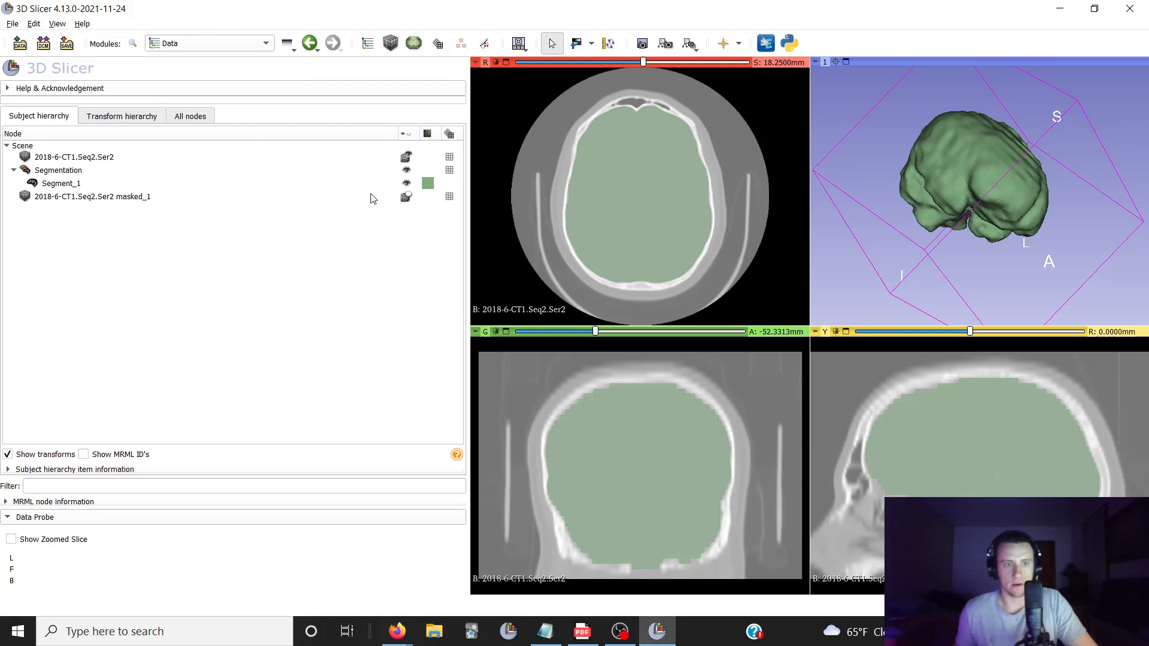
left_click(407, 183)
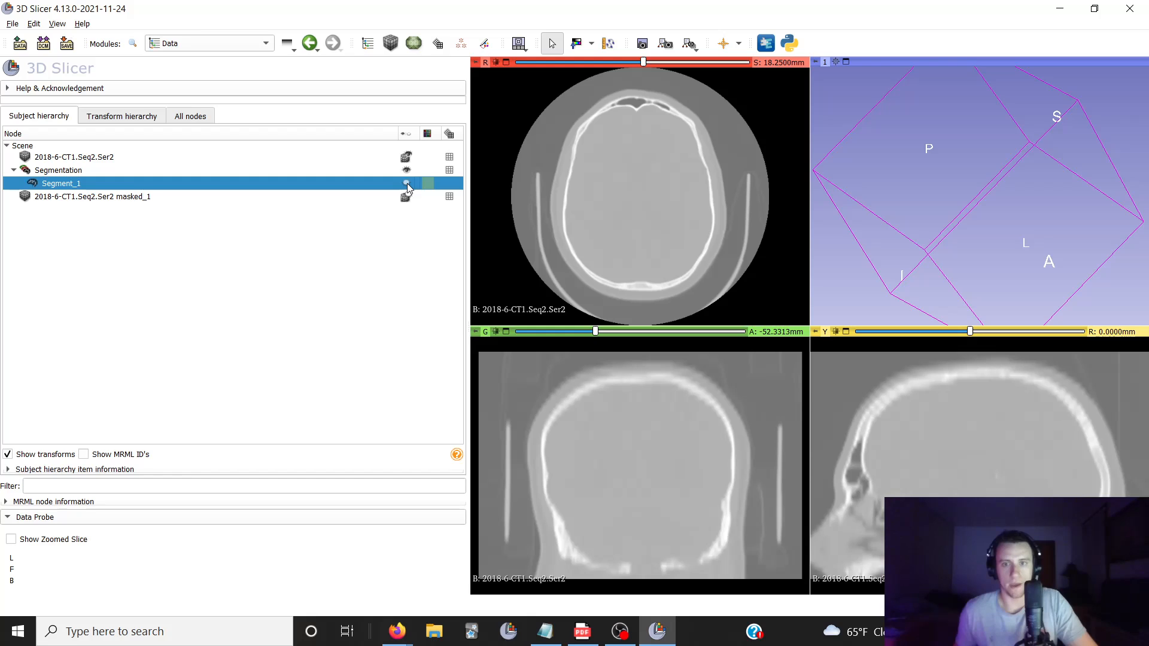
left_click(407, 183)
left_click(406, 157)
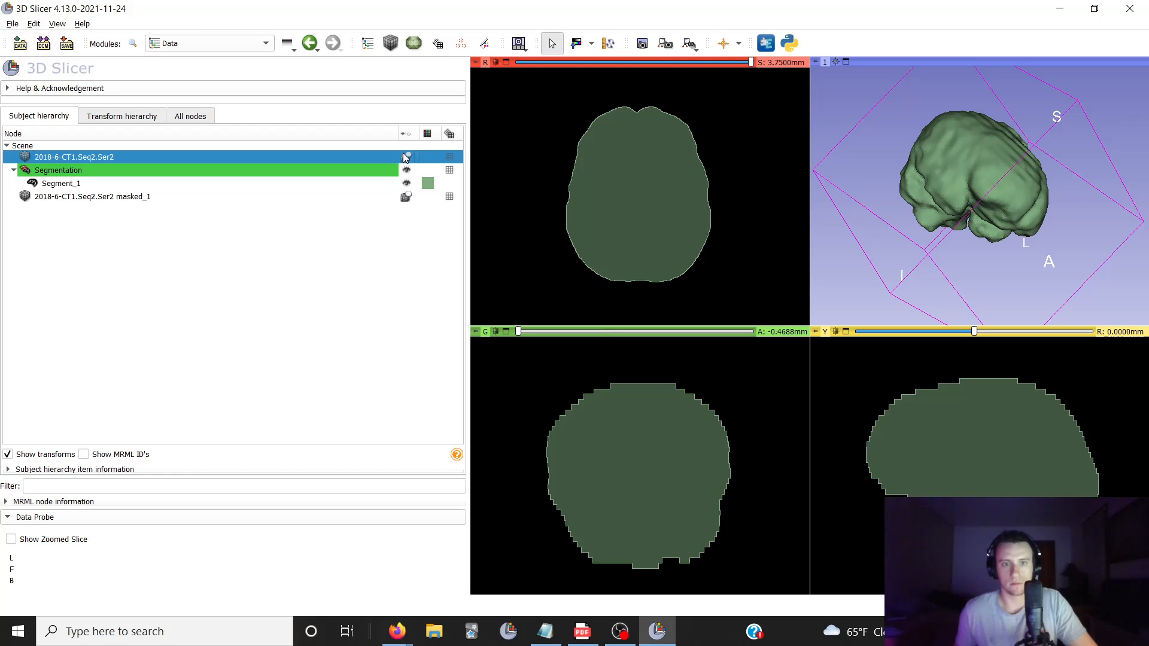
left_click(406, 156)
left_click(407, 157)
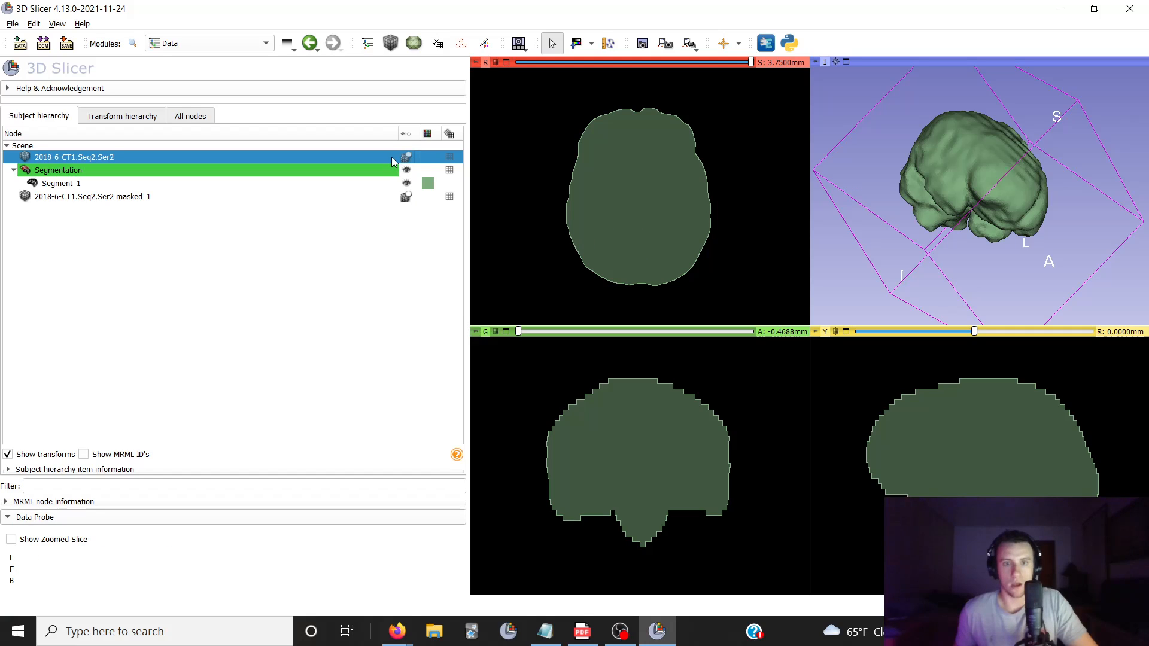
left_click(412, 160)
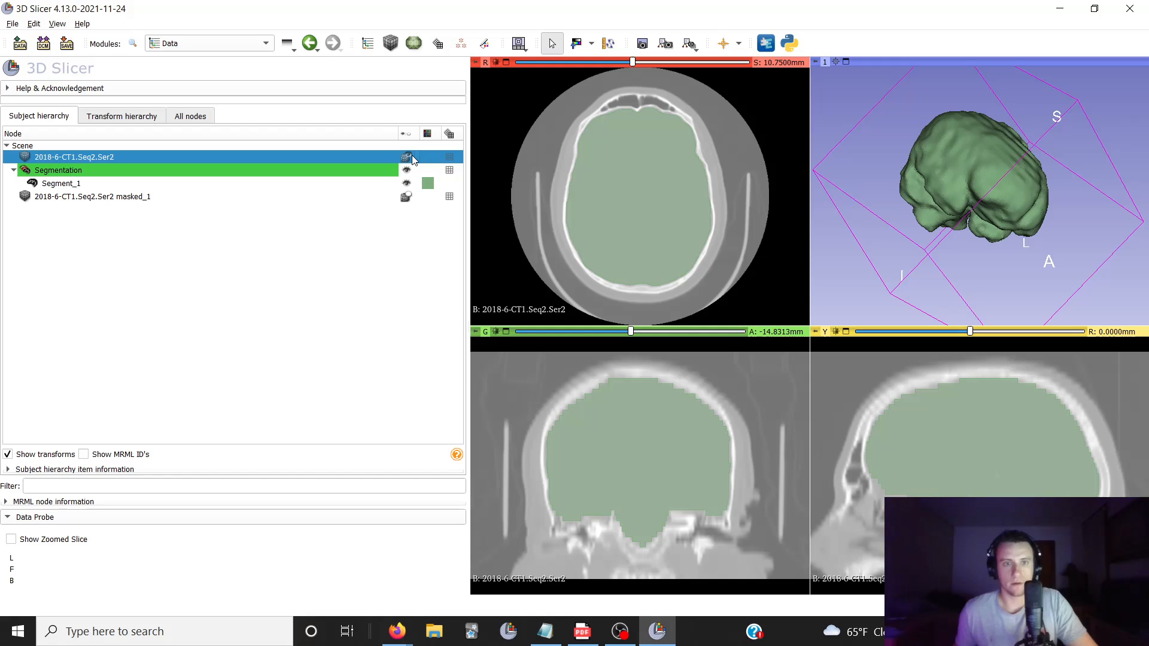
left_click(342, 171)
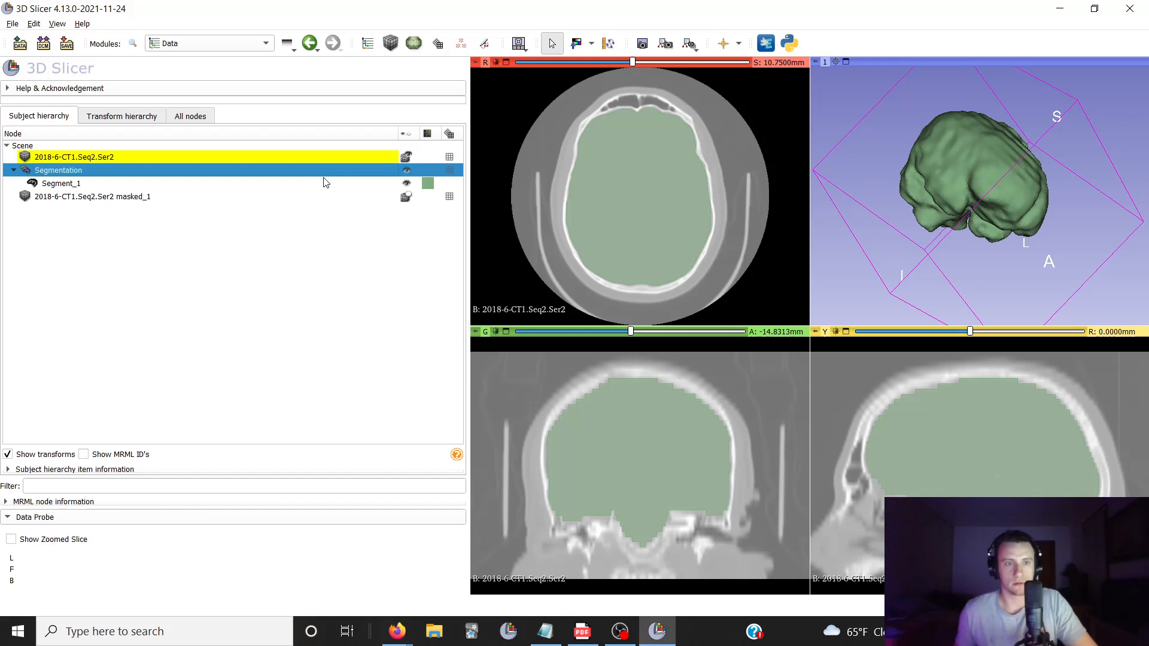
left_click(406, 170)
left_click(406, 170)
left_click(407, 157)
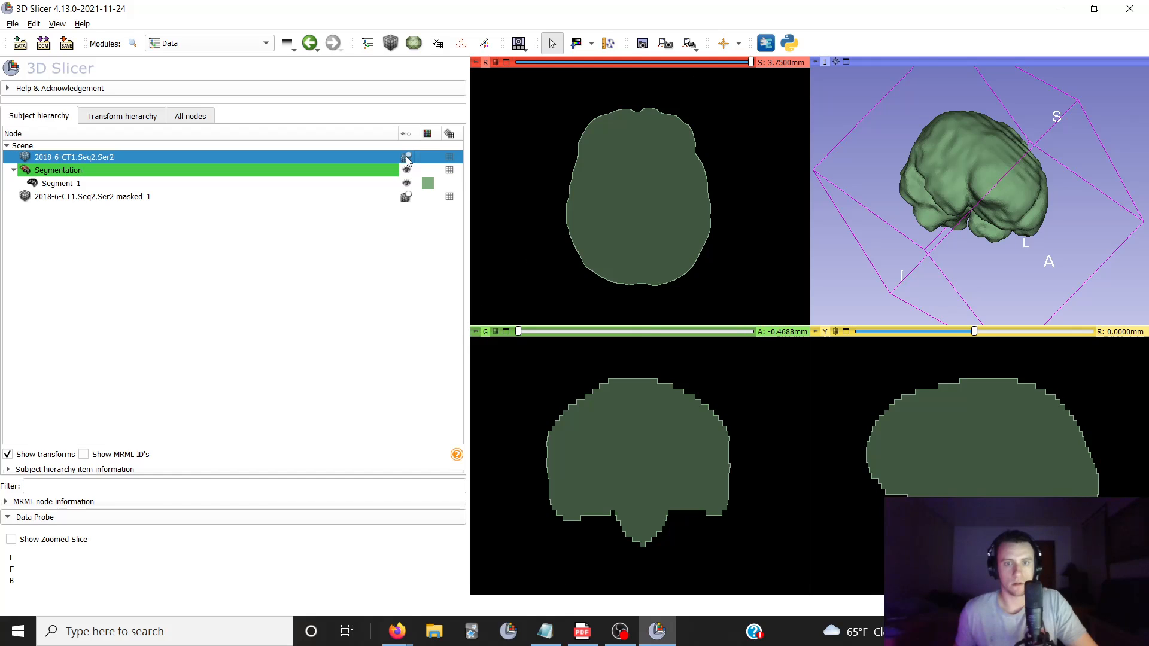
left_click(408, 157)
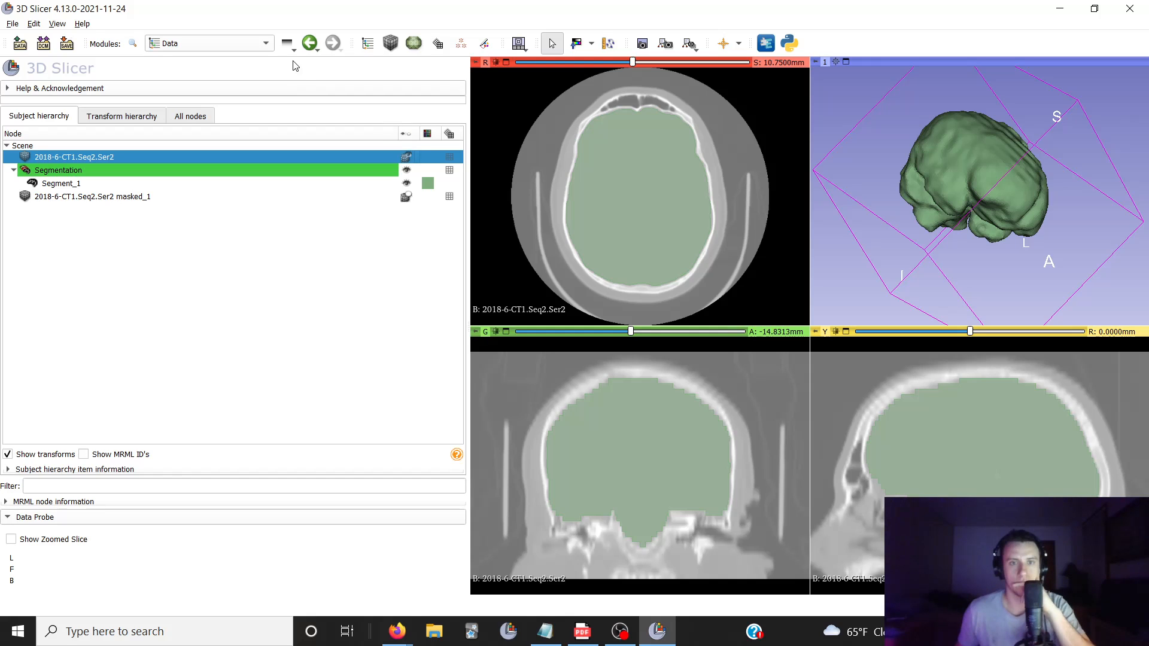
Return to the Segment Editor's Mask volume effect and display the masked output volume in the slice views
left_click(244, 45)
left_click(204, 145)
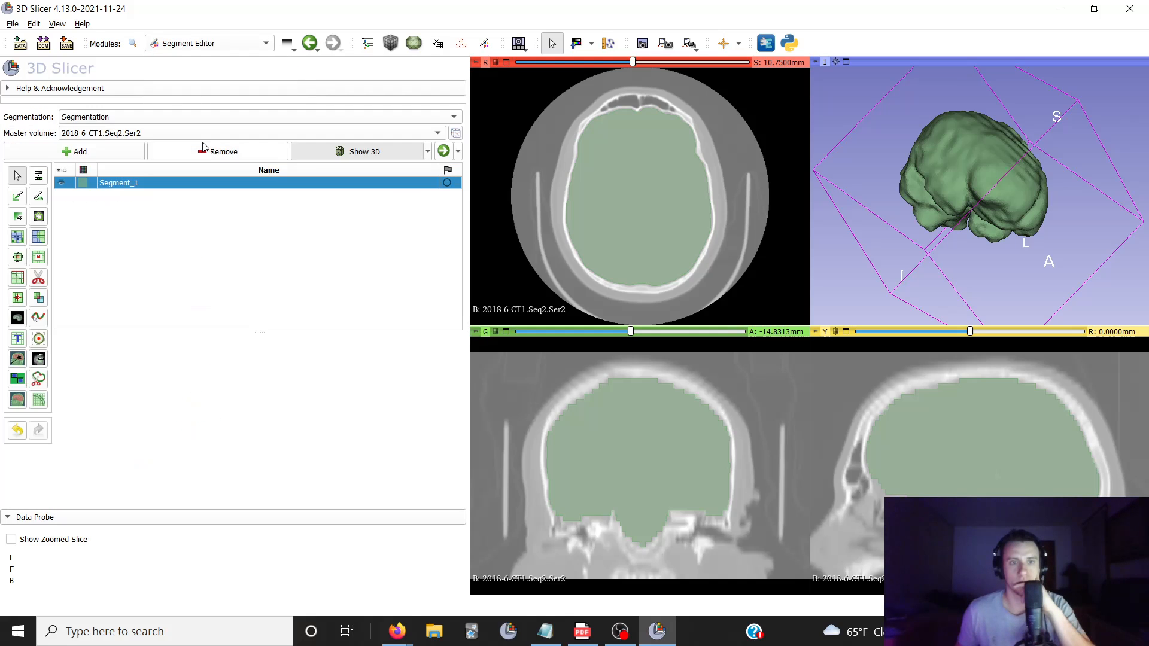
left_click(18, 319)
left_click(128, 397)
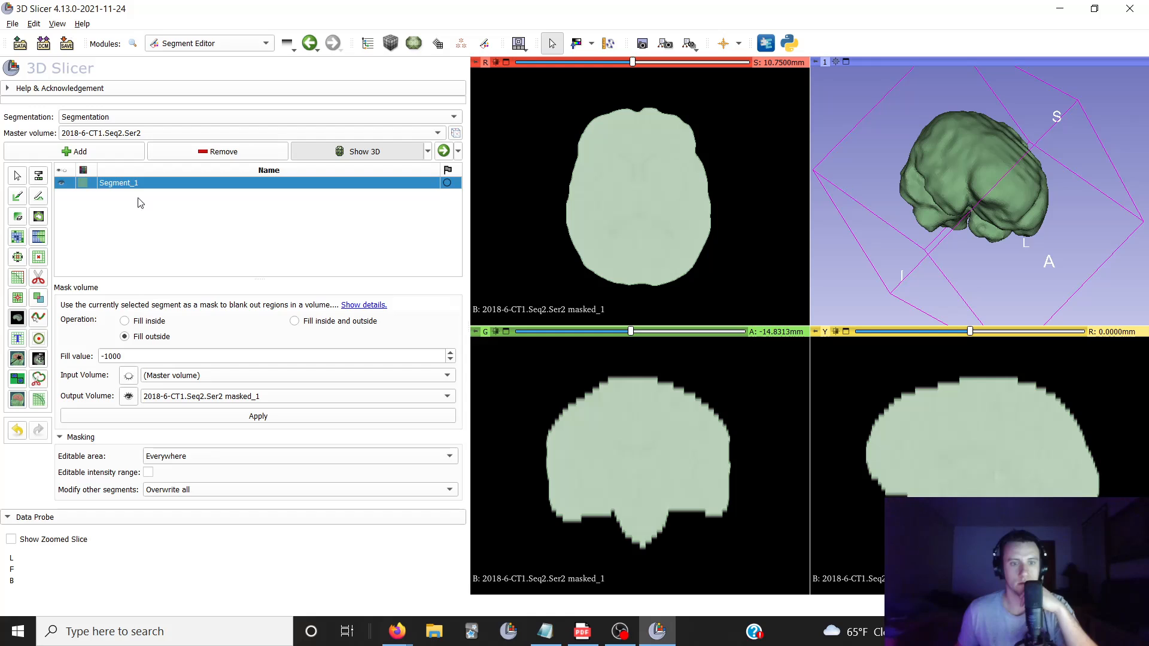
In the Data module, hide the original CT and the segmentation, display only 2018-6-CT1.Seq2.Ser2 masked_1, and check its axial slices
left_click(172, 47)
left_click(172, 59)
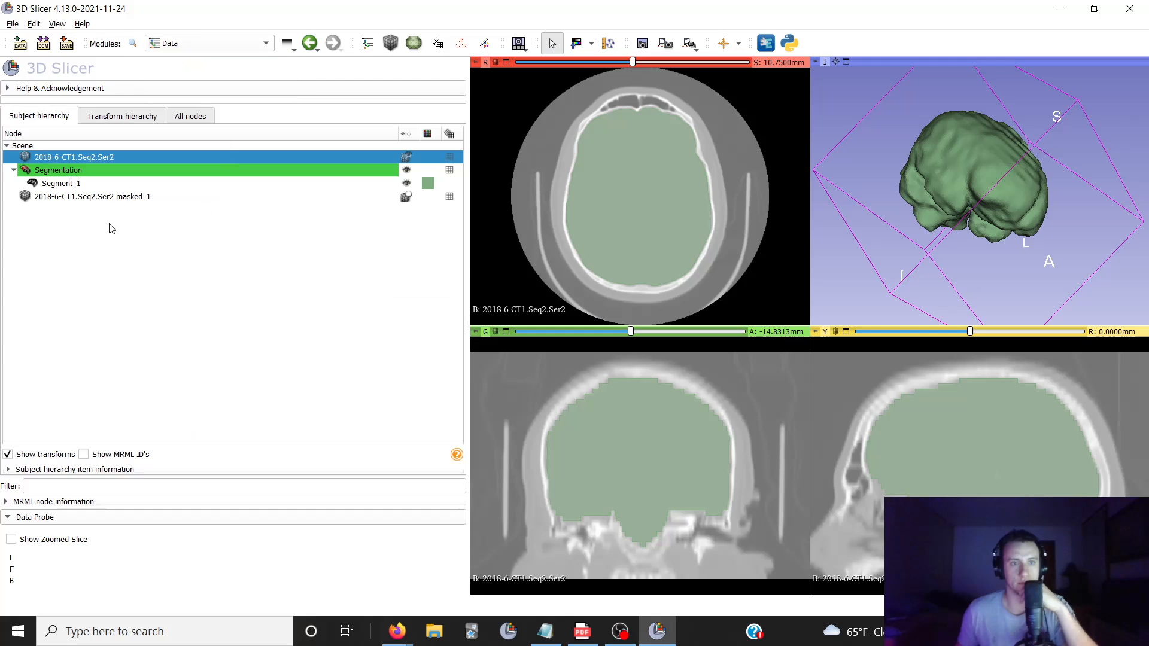
left_click(76, 198)
left_click(406, 157)
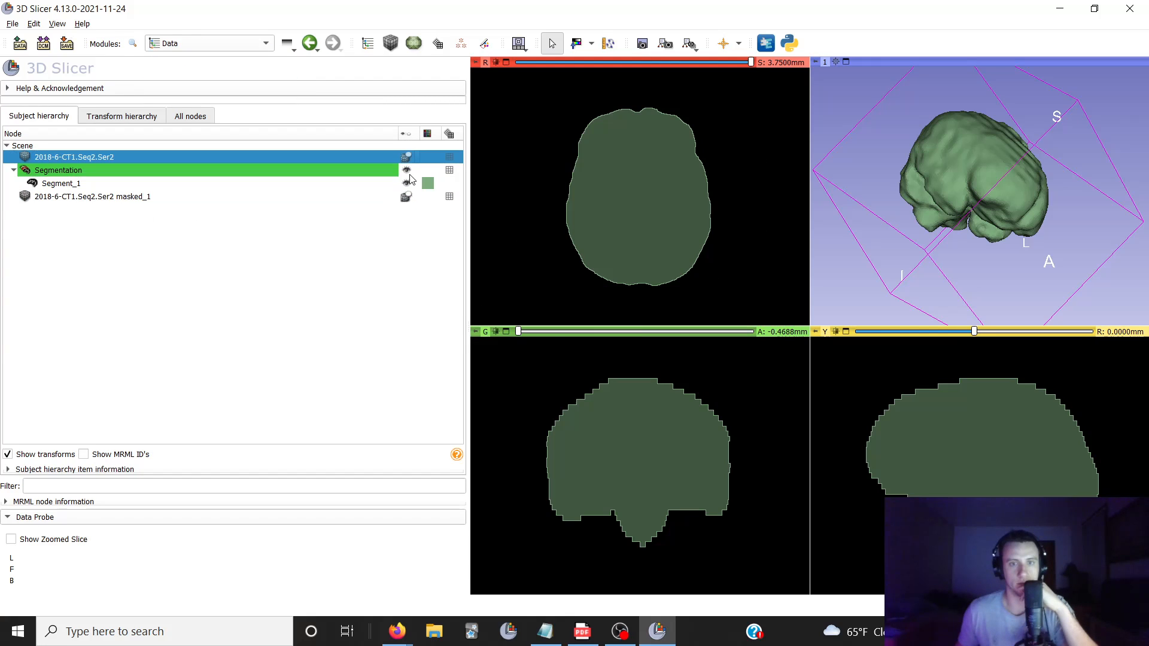
left_click(407, 170)
left_click(407, 183)
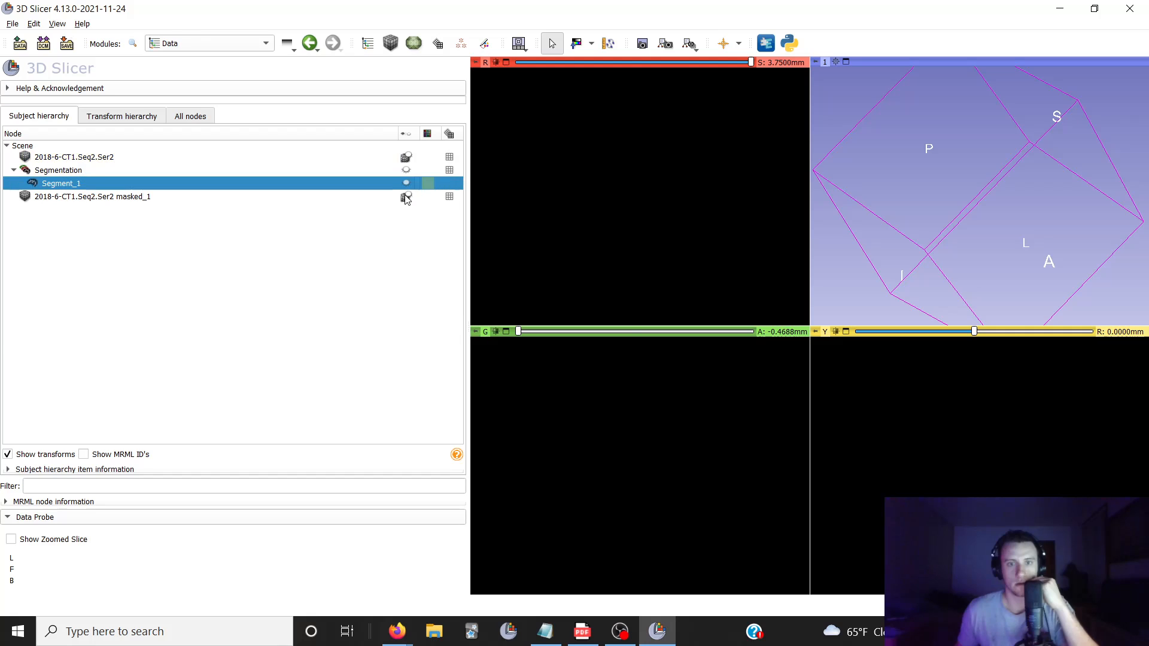
left_click(408, 198)
scroll(634, 191, "up", 2)
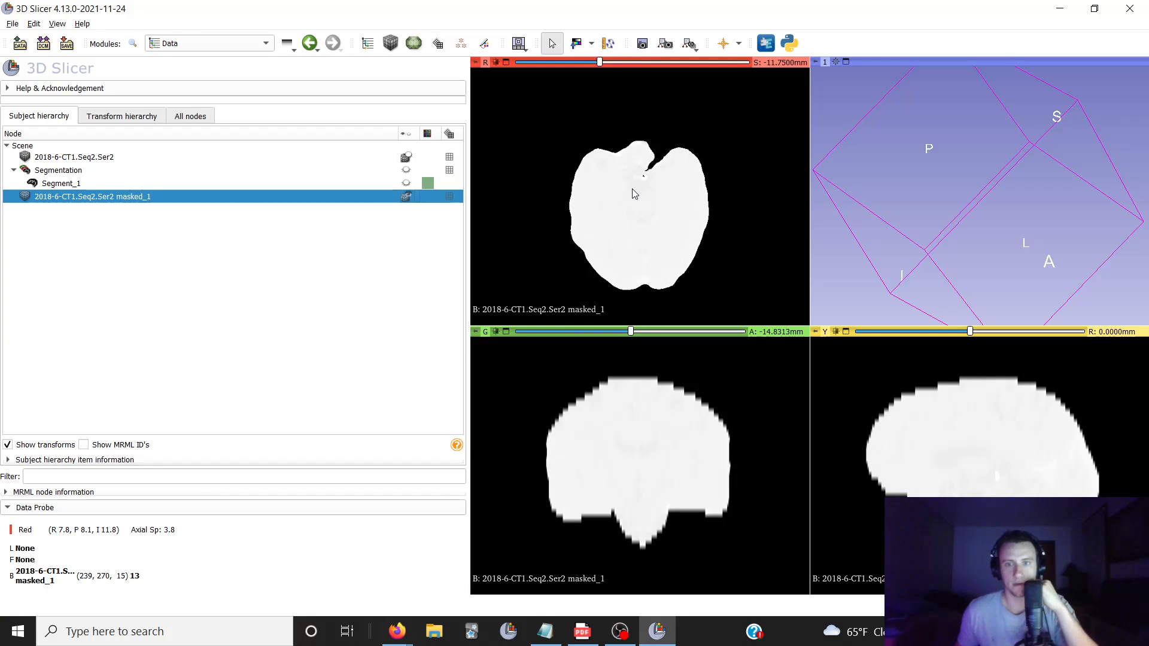
scroll(634, 193, "down", 5)
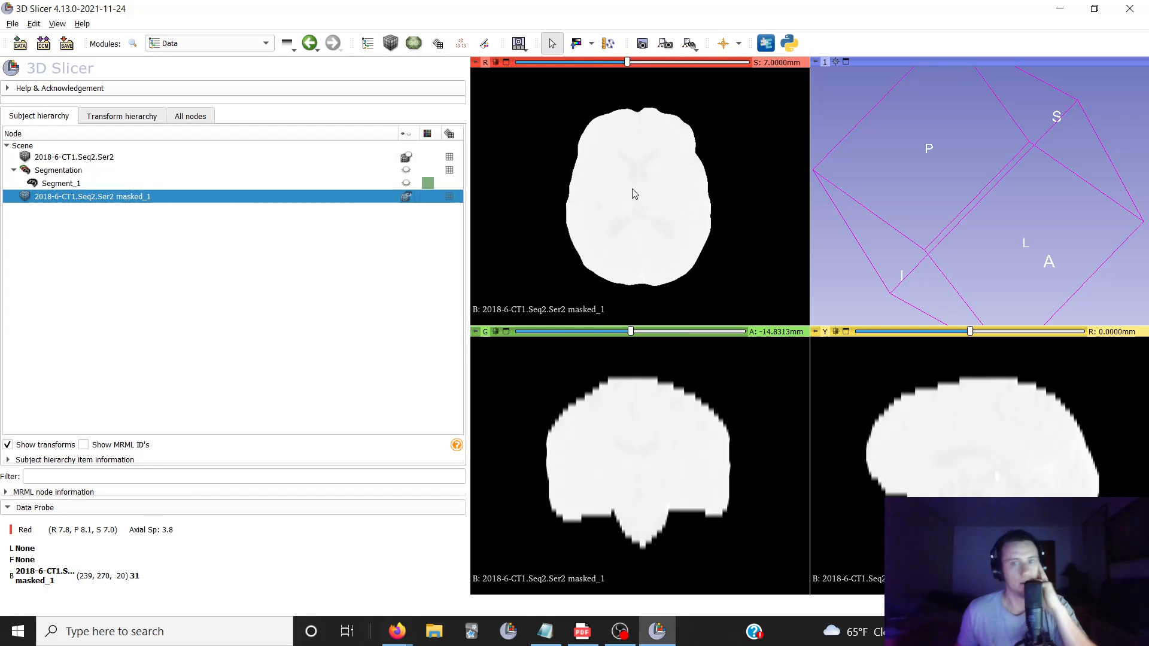
scroll(634, 193, "up", 7)
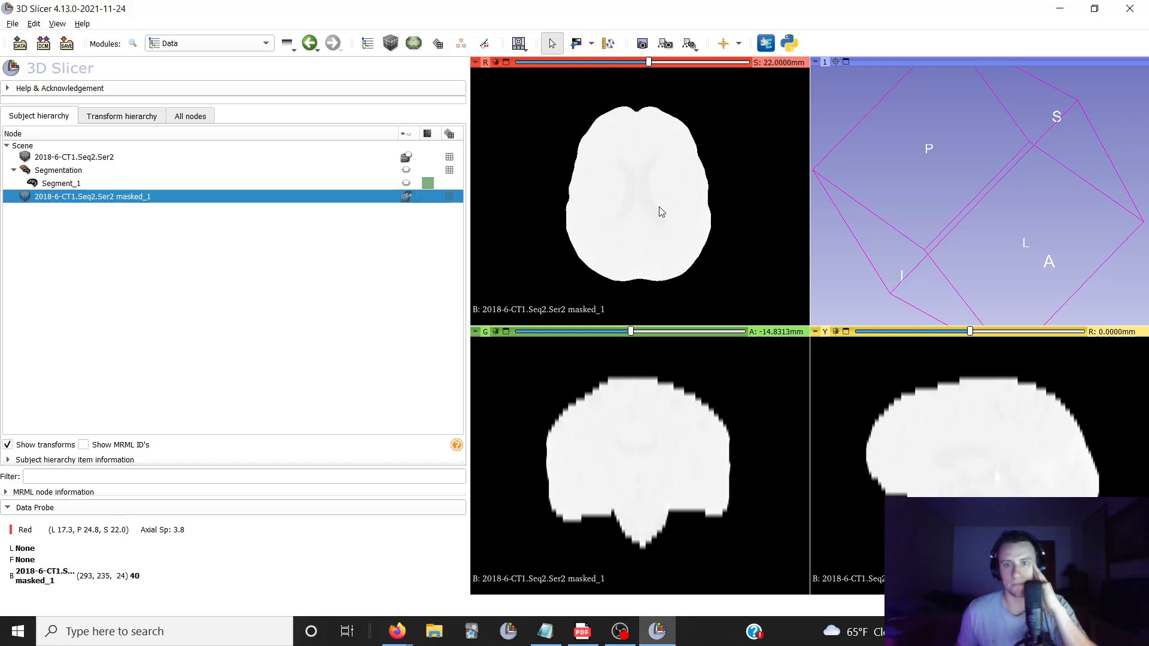
scroll(661, 212, "down", 3)
In the Volumes module, apply the CT-Brain window/level preset to the original 2018-6-CT1.Seq2.Ser2 volume and set its threshold mode to Manual
left_click(239, 45)
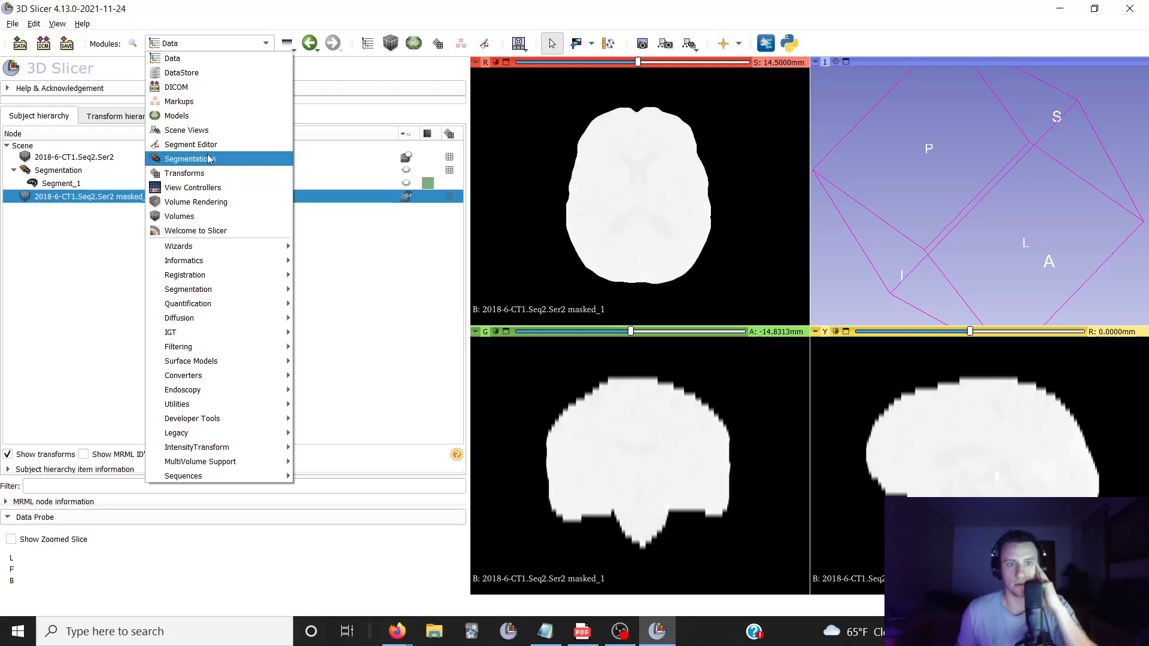
left_click(209, 217)
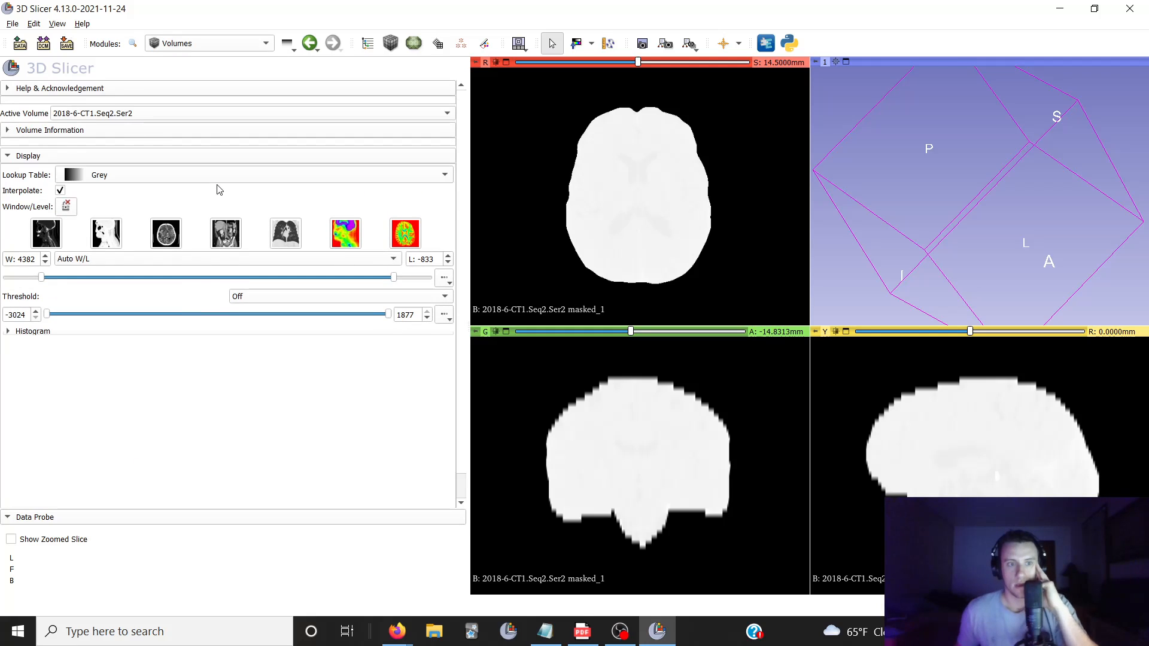
left_click(171, 238)
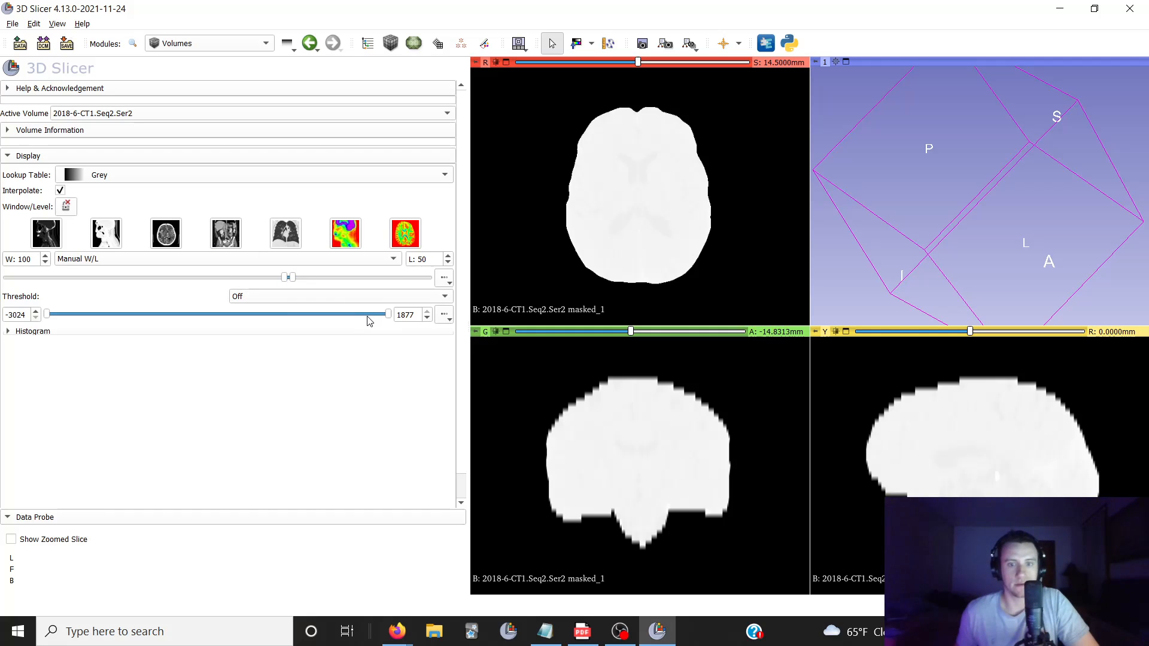
left_click(257, 299)
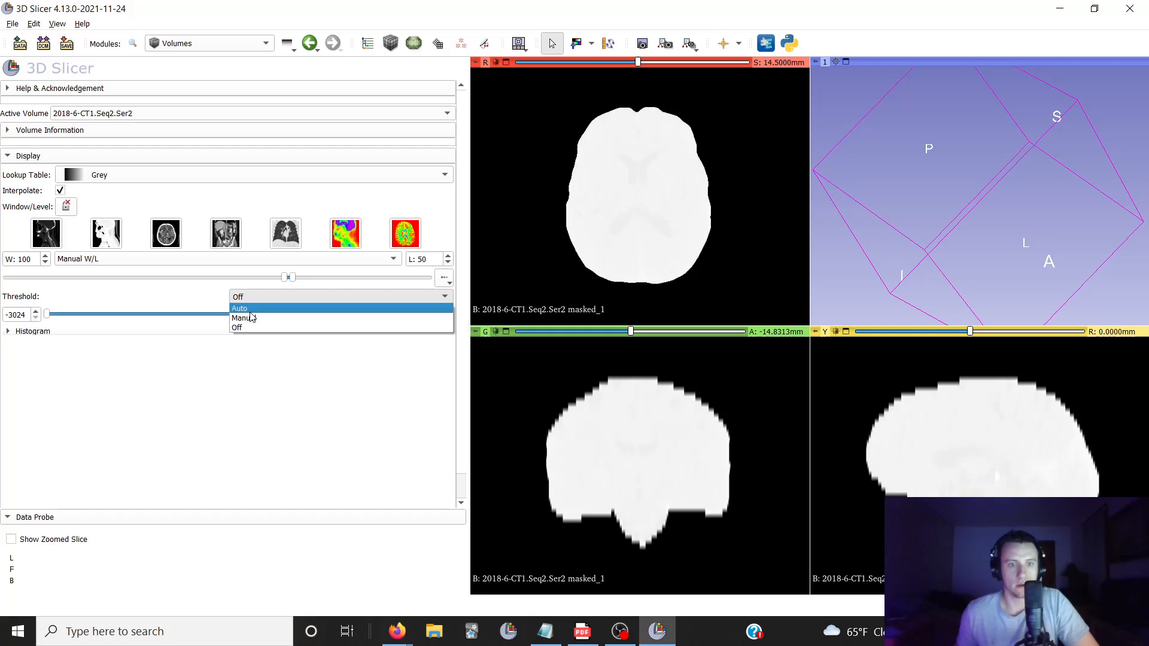
left_click(257, 320)
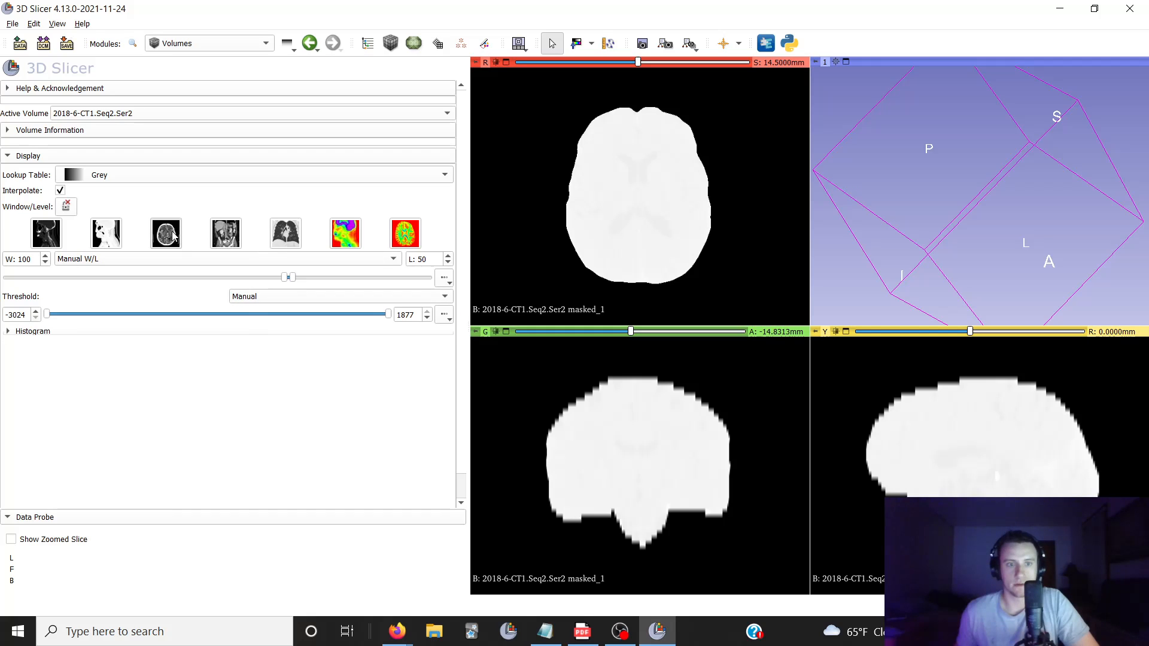
Make 2018-6-CT1.Seq2.Ser2 masked_1 the active volume and apply the CT-Brain window/level preset to it
left_click(172, 123)
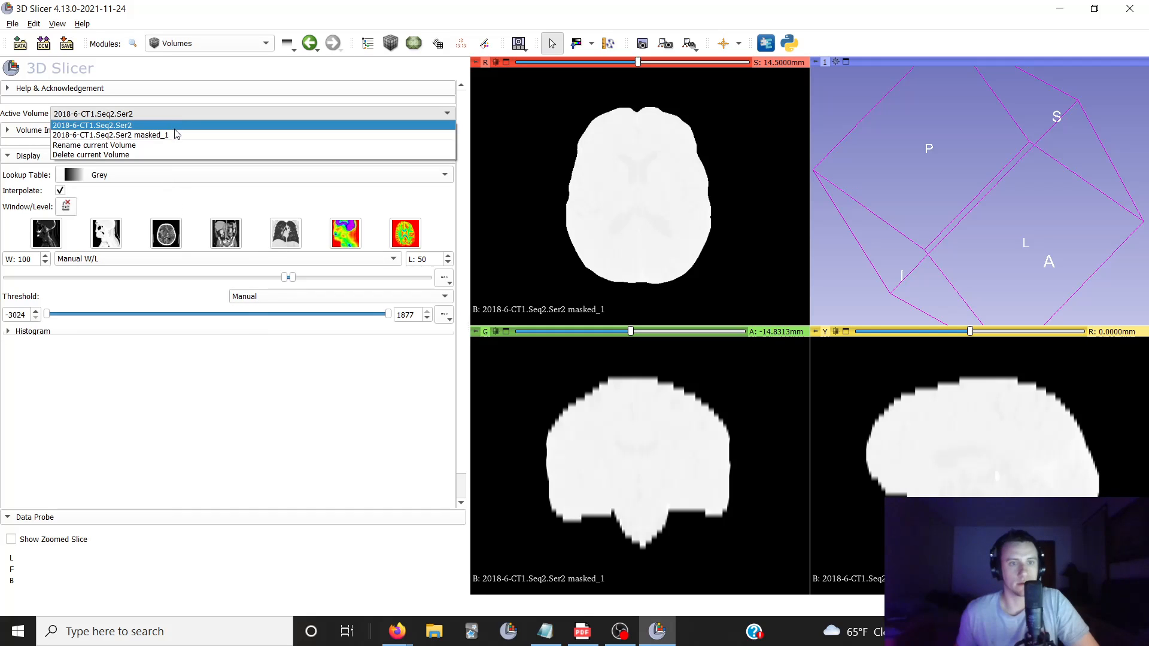
left_click(170, 140)
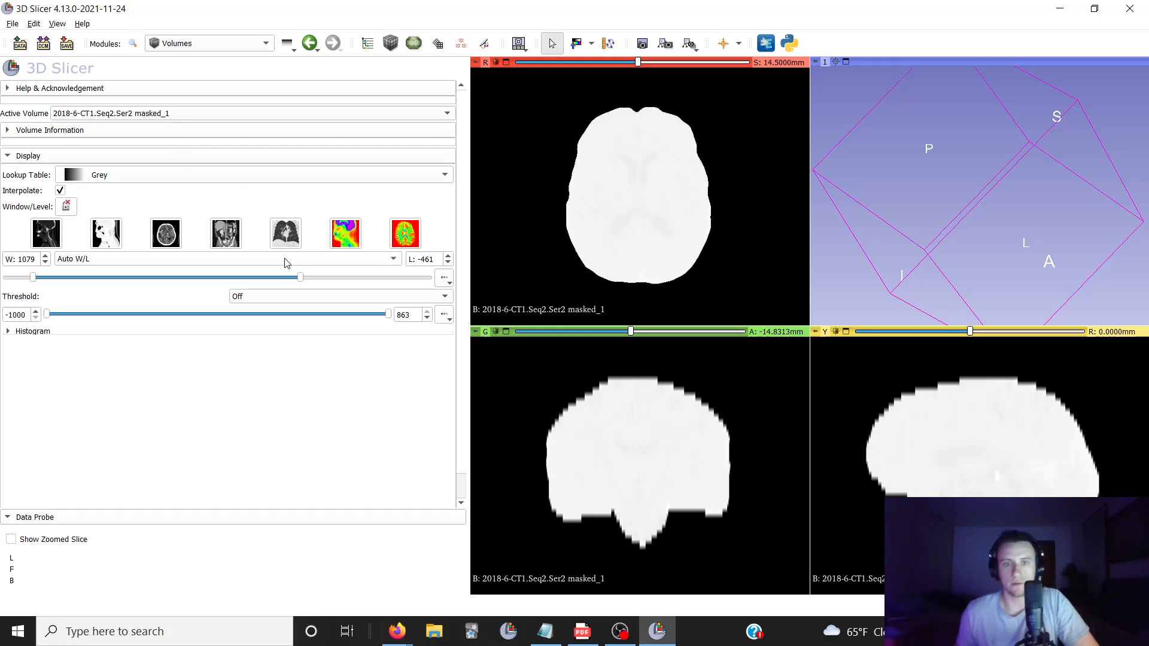
left_click(162, 237)
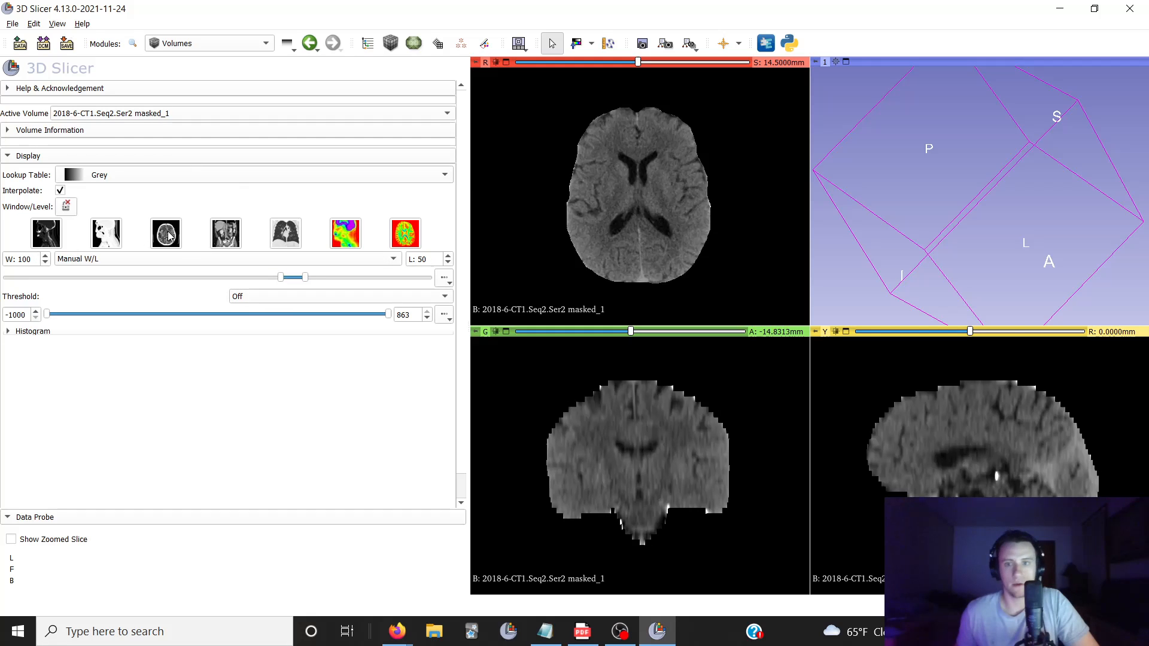
Examine the skull-stripped brain in the brain window from the lower to the upper axial slices
scroll(622, 192, "down", 10)
scroll(626, 213, "up", 20)
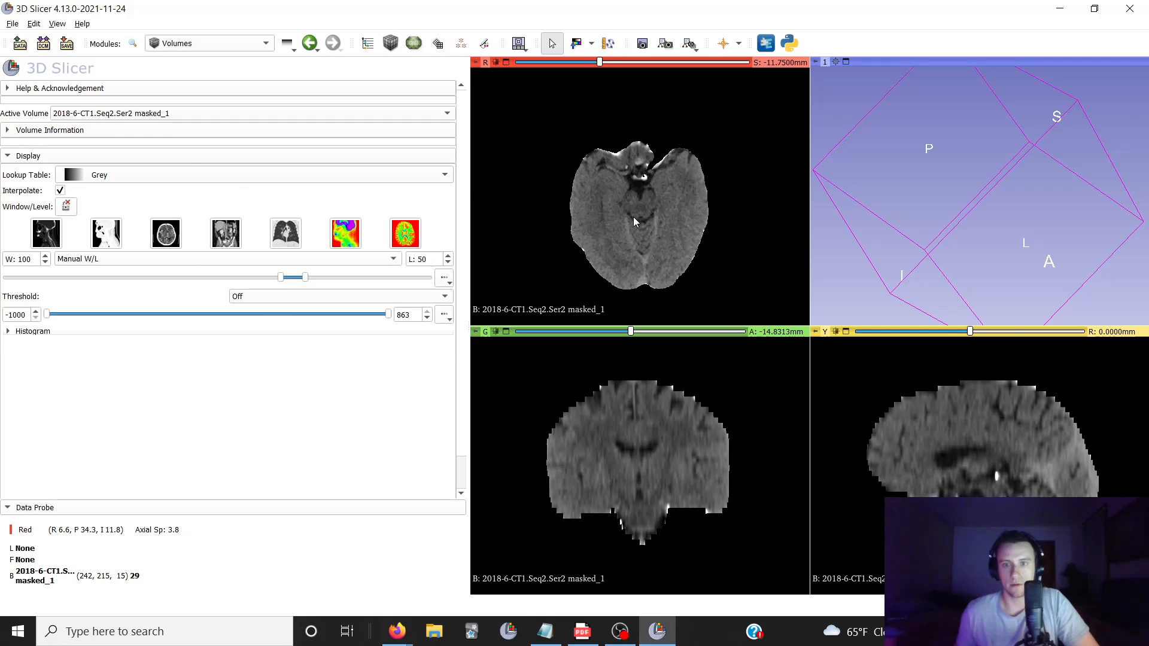
scroll(634, 219, "down", 20)
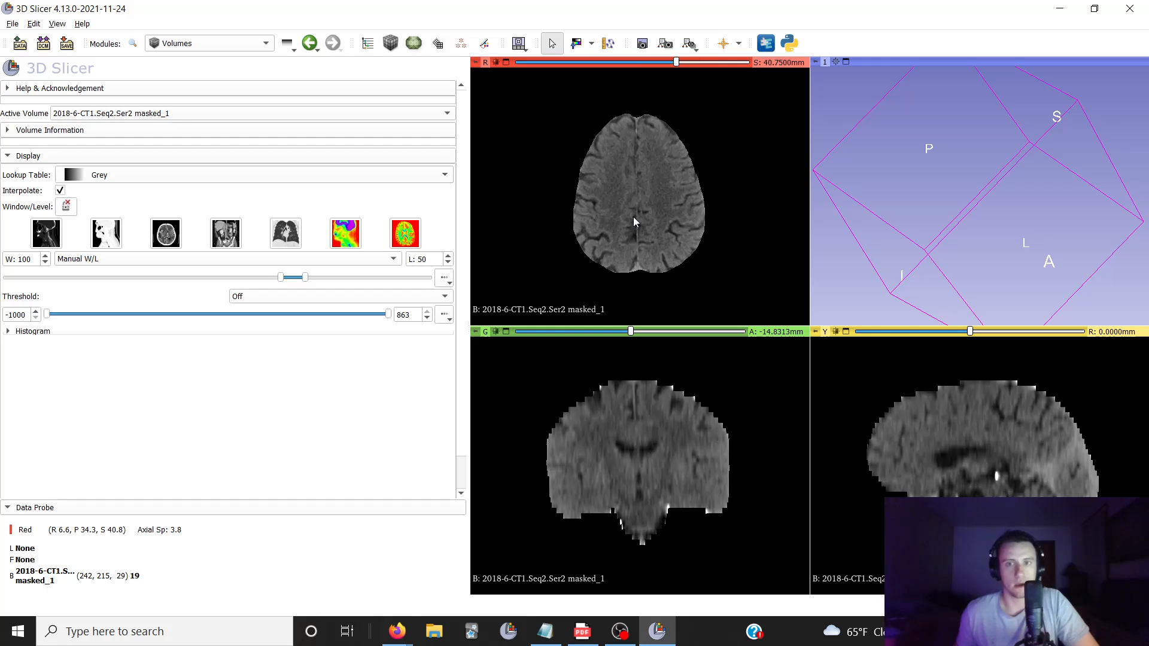
scroll(634, 217, "up", 16)
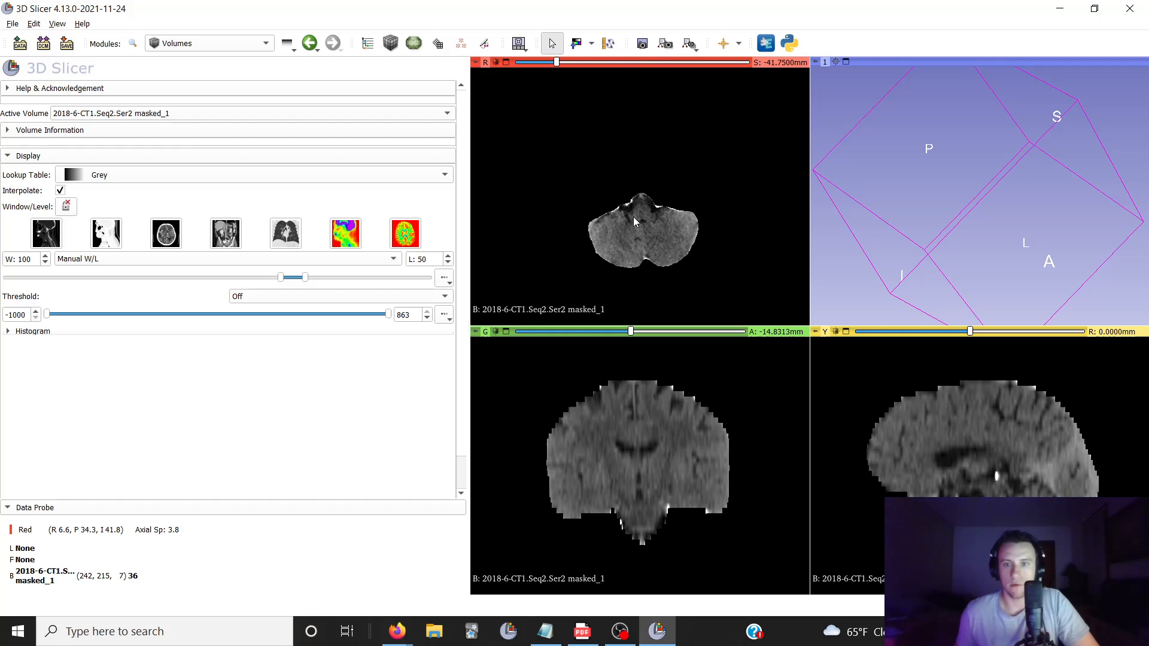
scroll(634, 218, "down", 7)
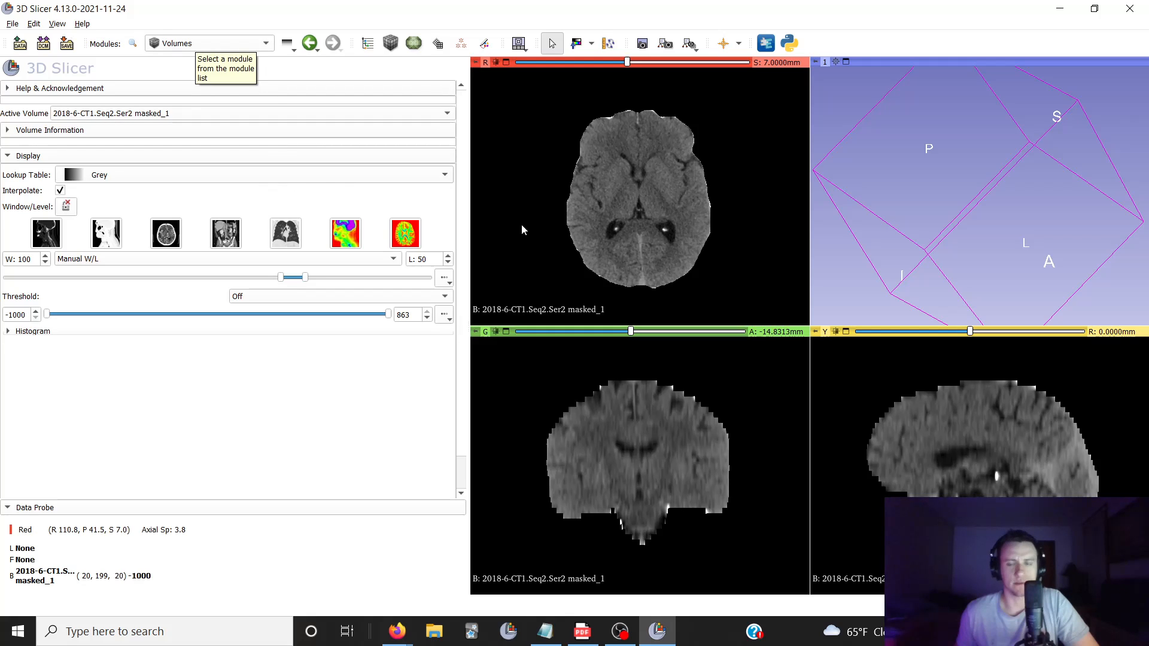
scroll(683, 183, "down", 6)
scroll(681, 179, "up", 6)
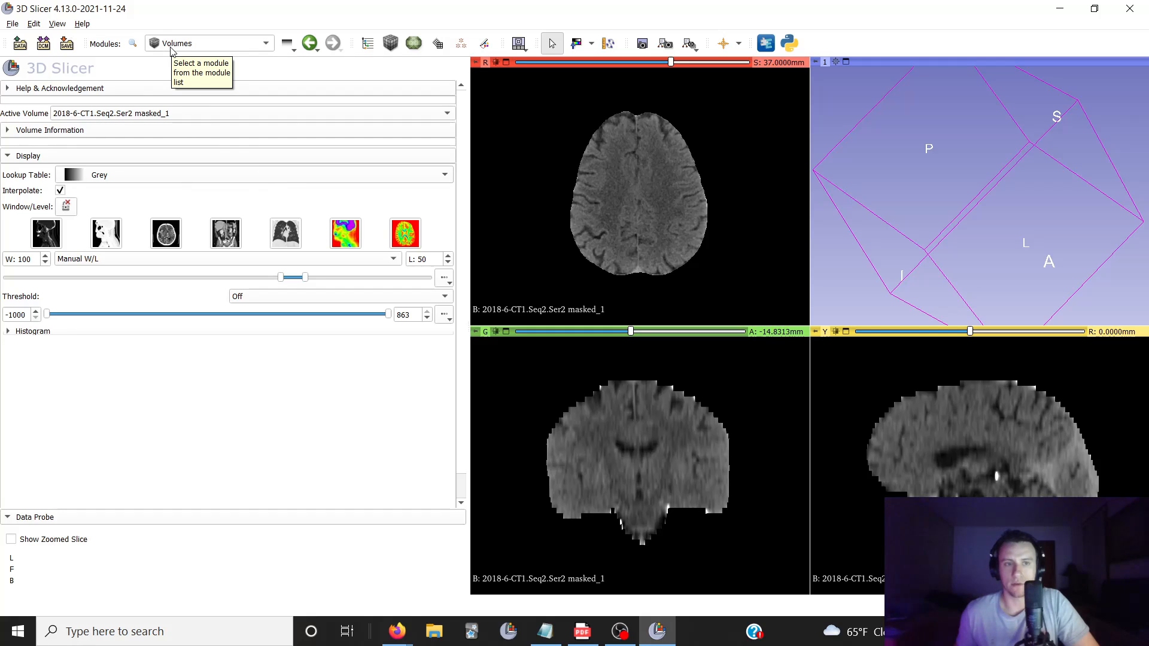
In the save dialog, select only 2018-6-CT1.Seq2.Ser2 masked_1.nrrd for saving and turn off its compression
left_click(67, 43)
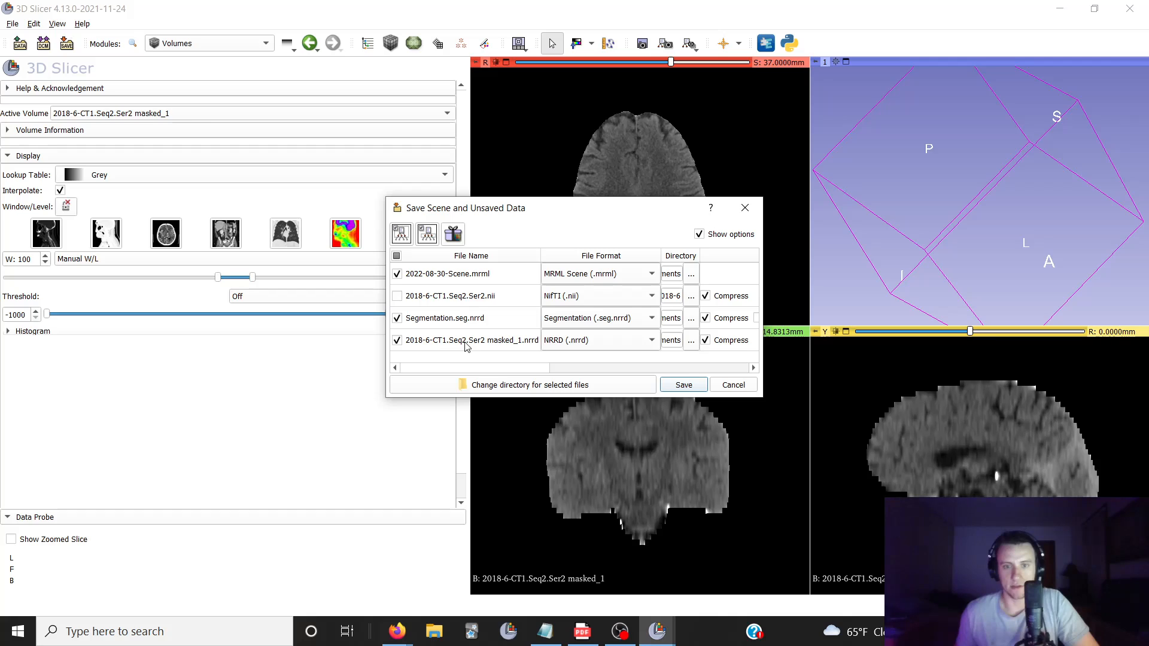
left_click(397, 318)
left_click_drag(764, 252, 1015, 231)
left_click(705, 341)
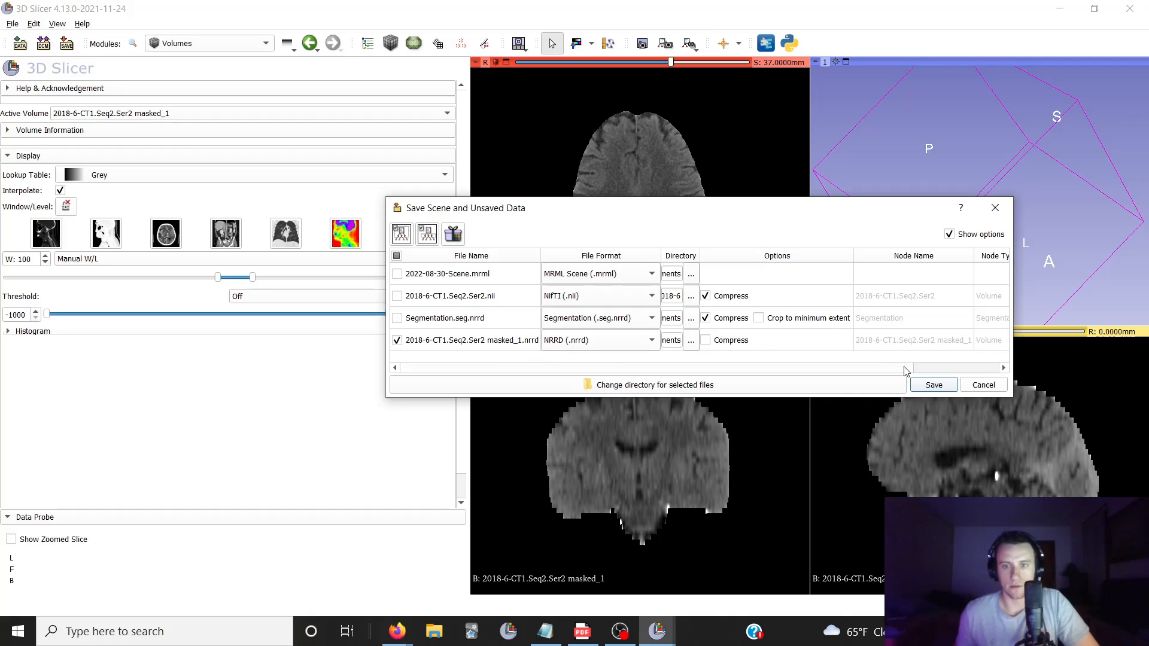
Set the Desktop as the save directory for the masked volume's NRRD file
left_click(692, 341)
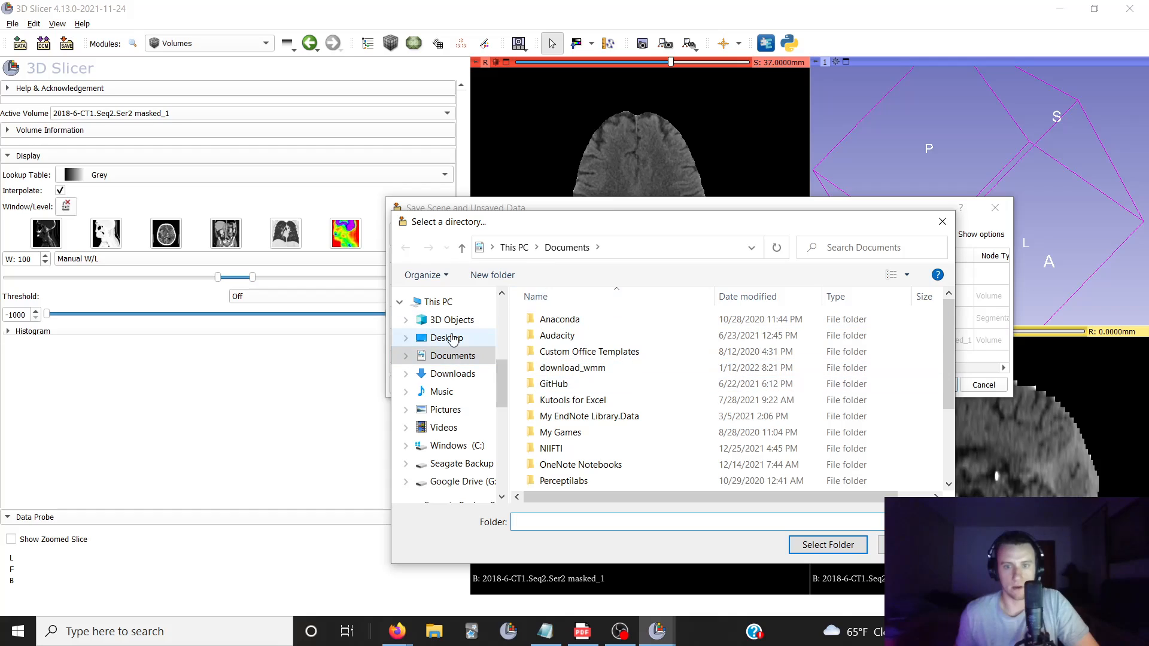
left_click(450, 338)
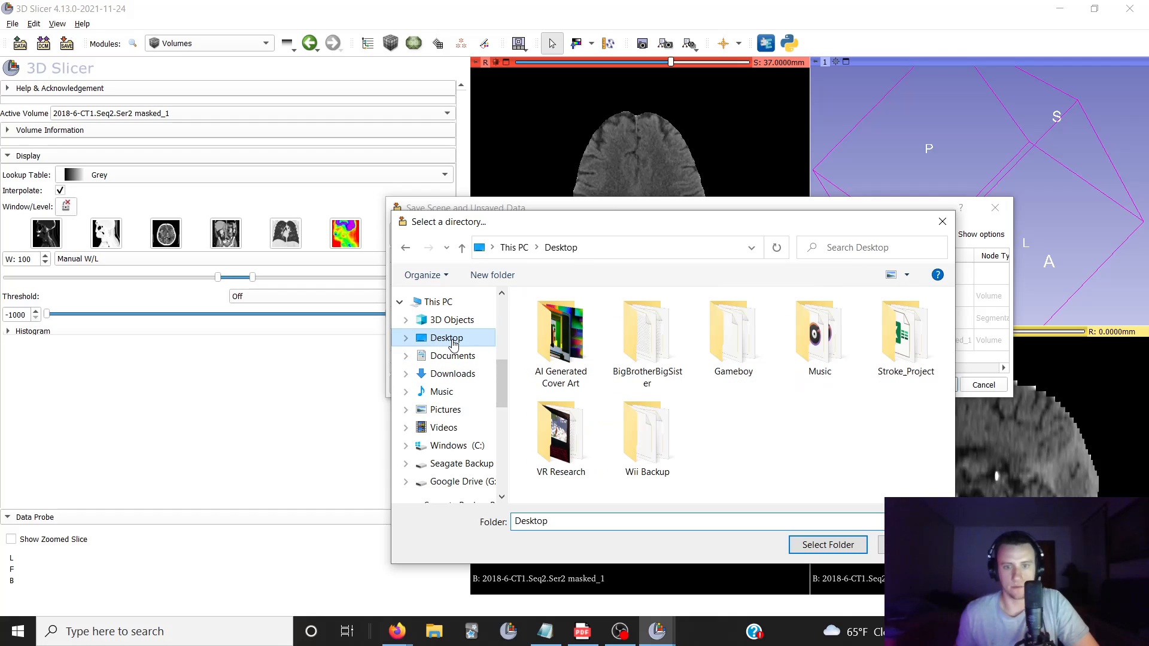
left_click(837, 546)
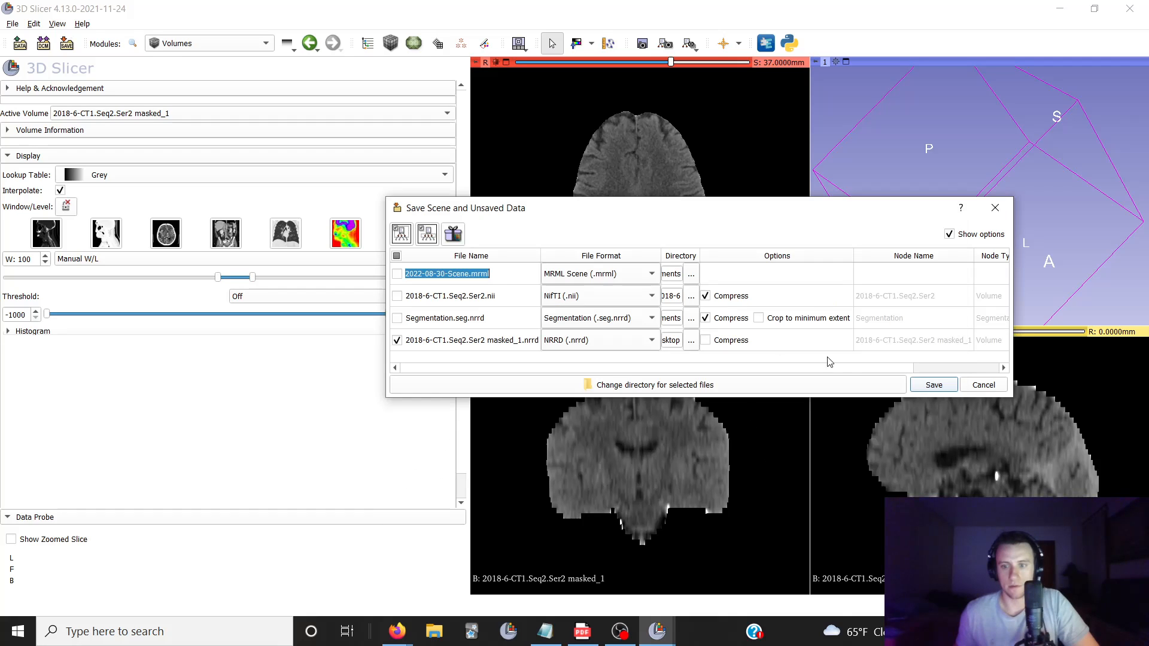
Save the masked volume and load the saved 2018-6-CT1.Seq2.Ser2 masked_1.nrrd from the Desktop back into the scene
left_click(927, 388)
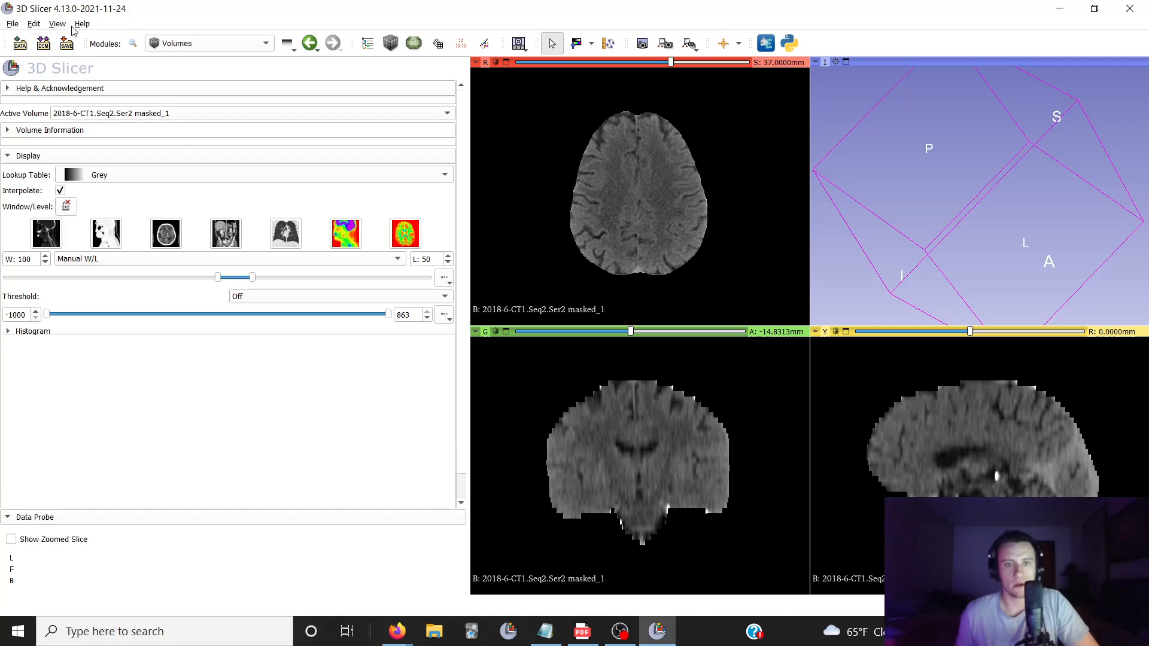
left_click(17, 24)
left_click(38, 37)
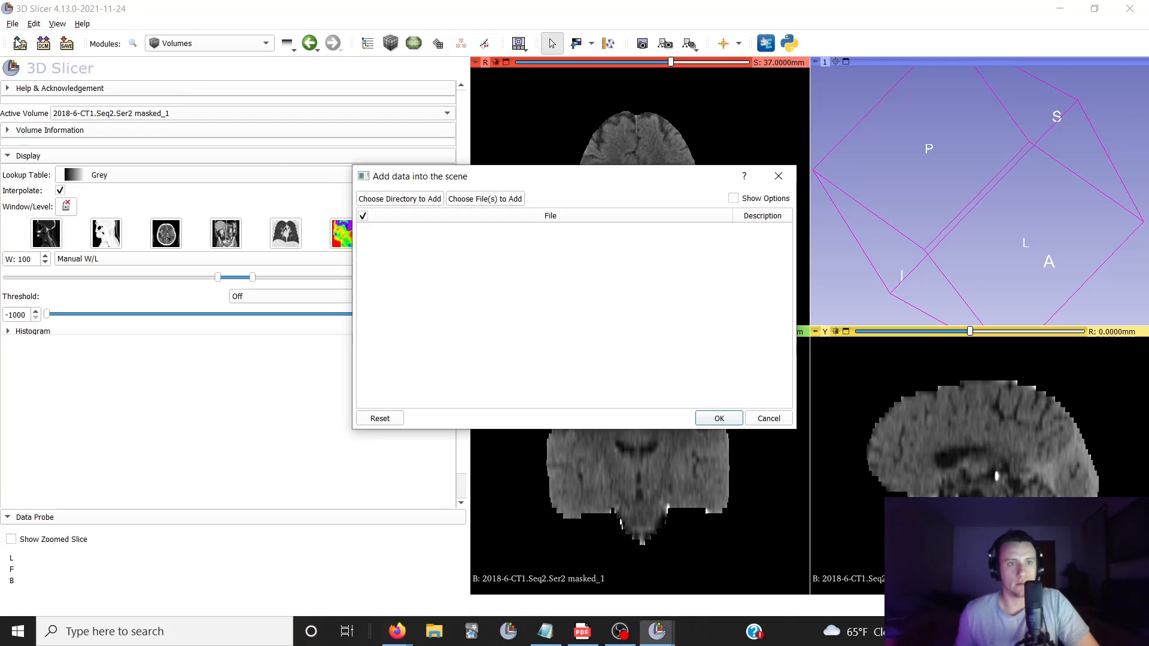
left_click(461, 199)
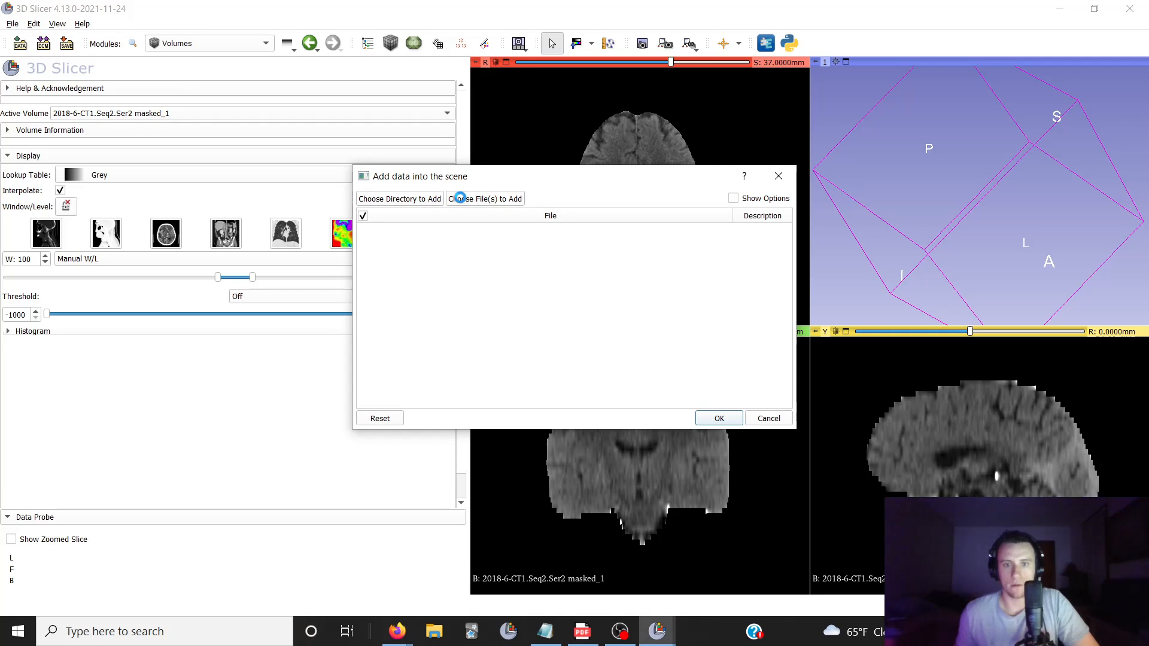
scroll(521, 359, "down", 3)
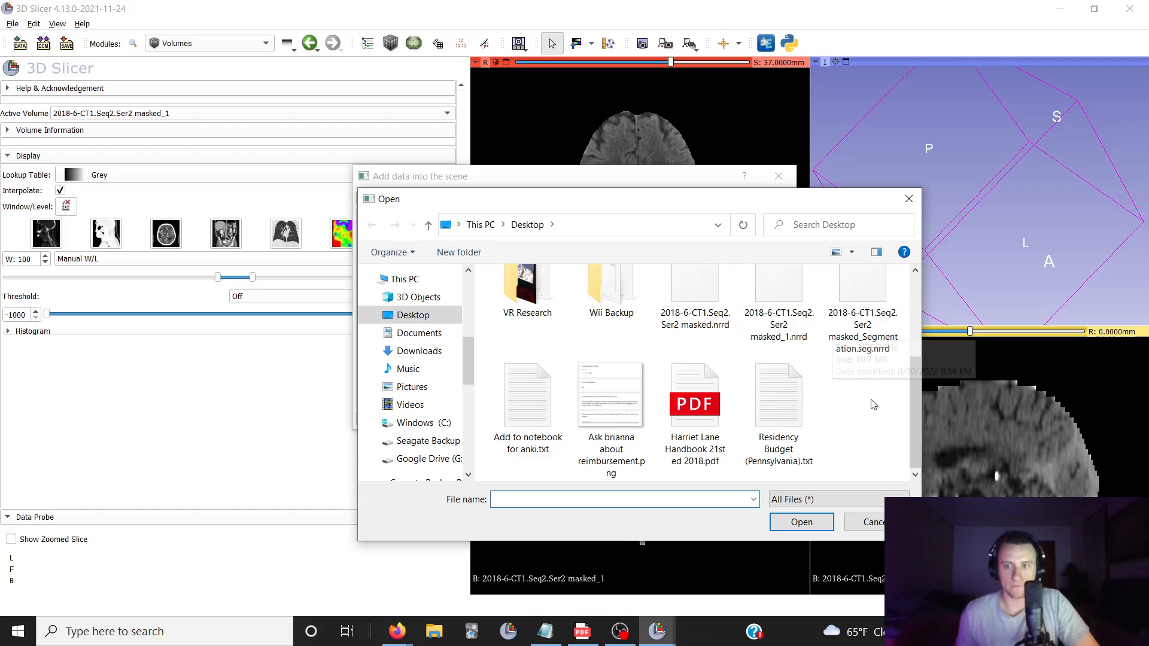
double_click(784, 310)
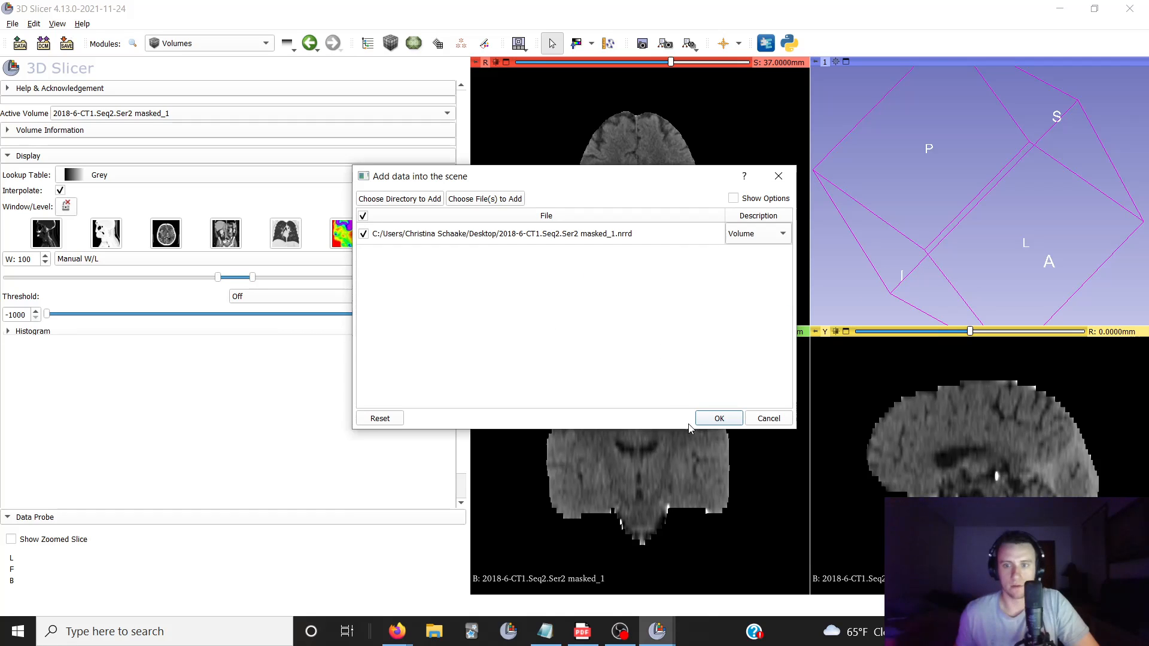
left_click(721, 418)
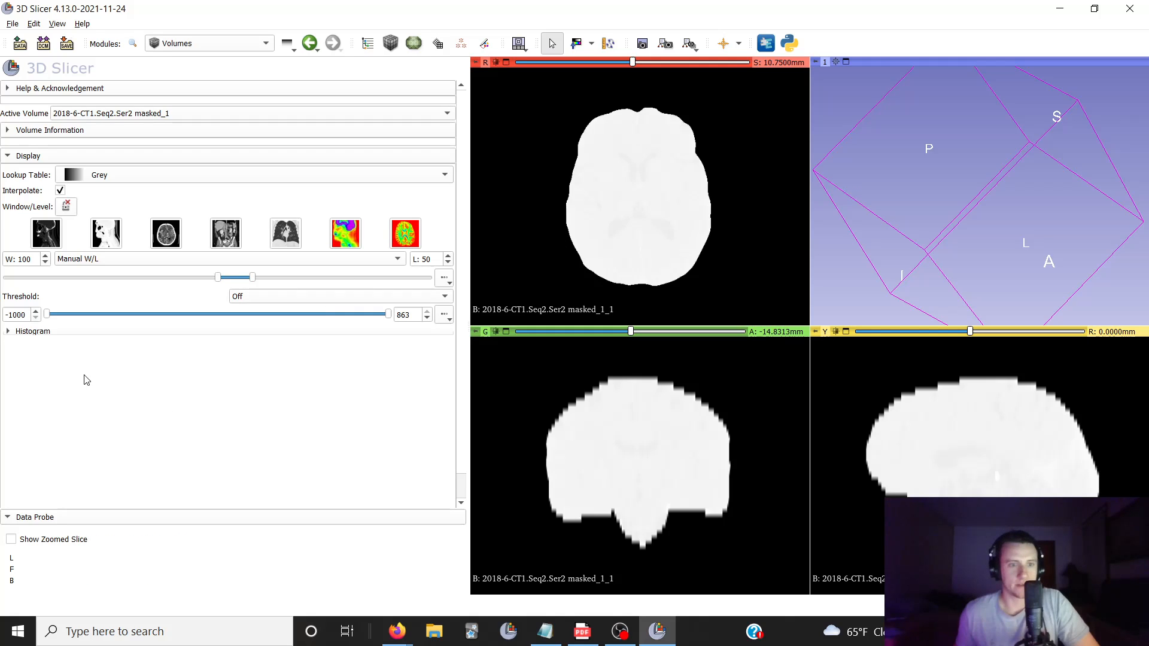
Expand the histogram and set the threshold mode of 2018-6-CT1.Seq2.Ser2 masked_1 to Manual
left_click(9, 331)
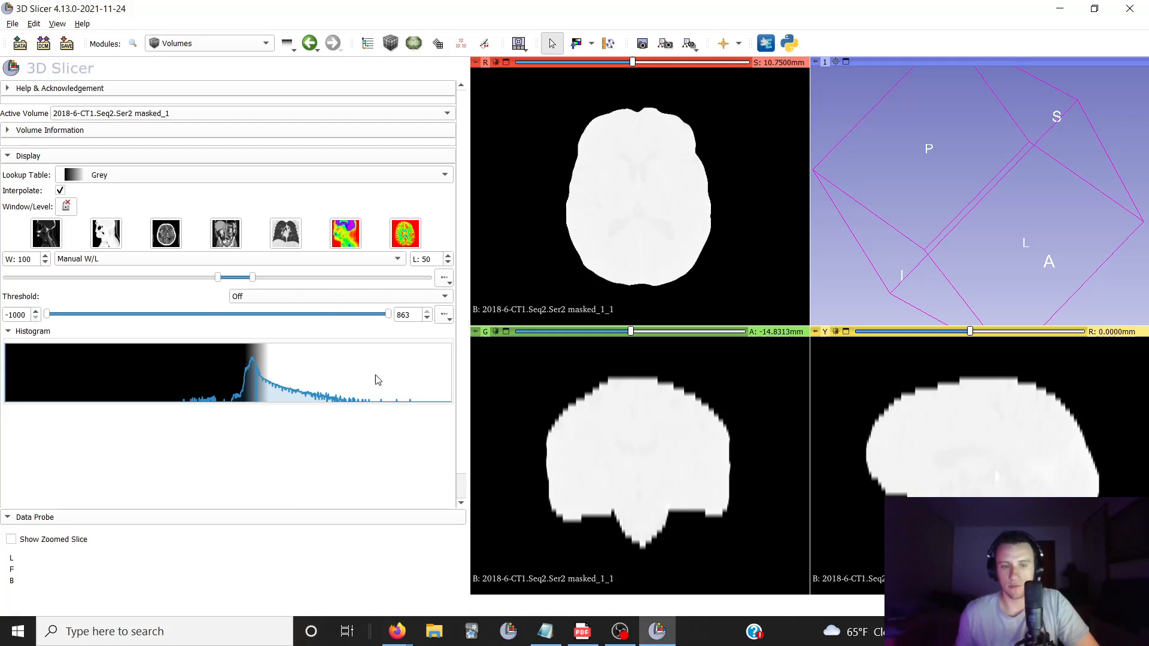
left_click(249, 302)
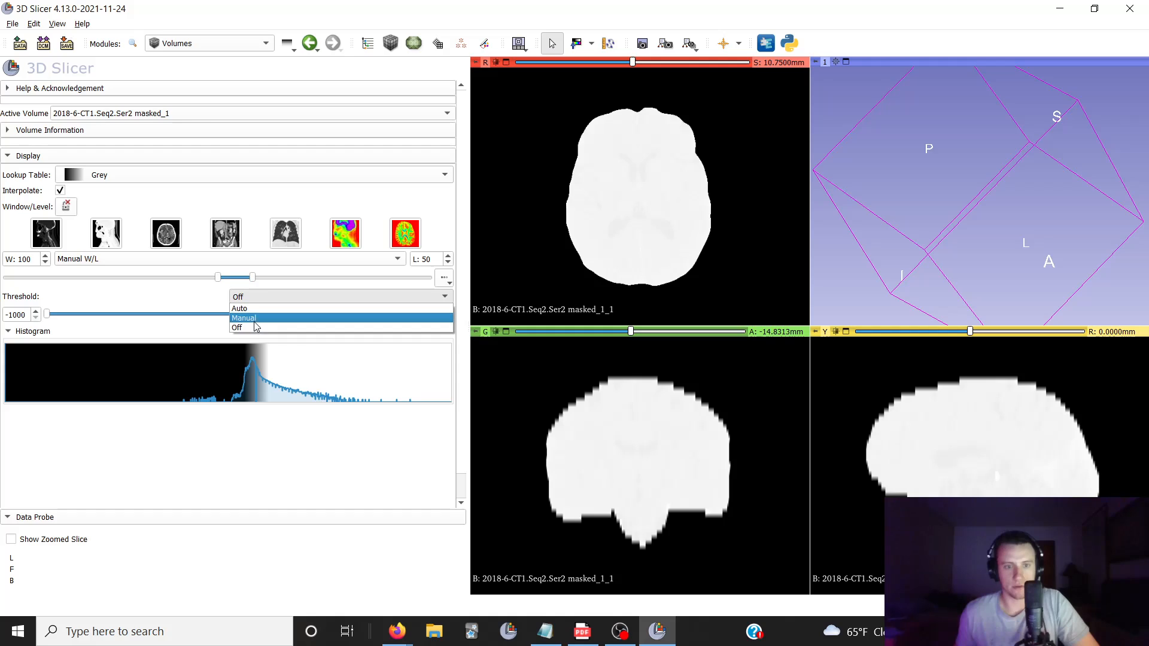
left_click(252, 324)
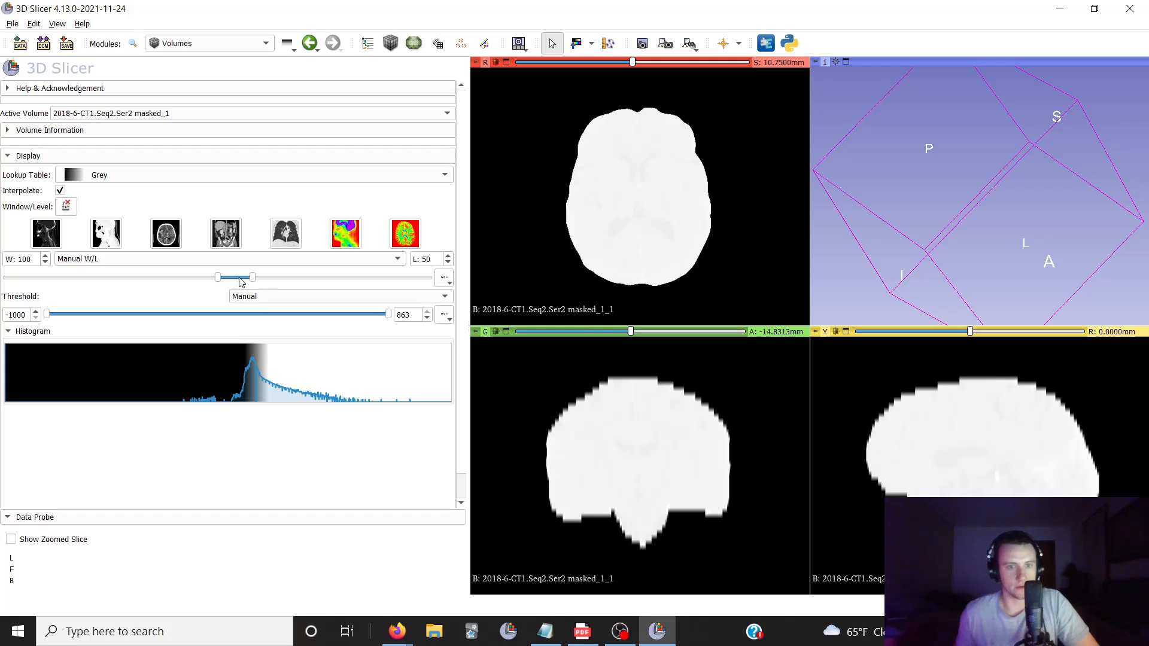
Make the reloaded volume 2018-6-CT1.Seq2.Ser2 masked_1_1 active and apply the CT-Brain window/level preset to it
left_click(204, 113)
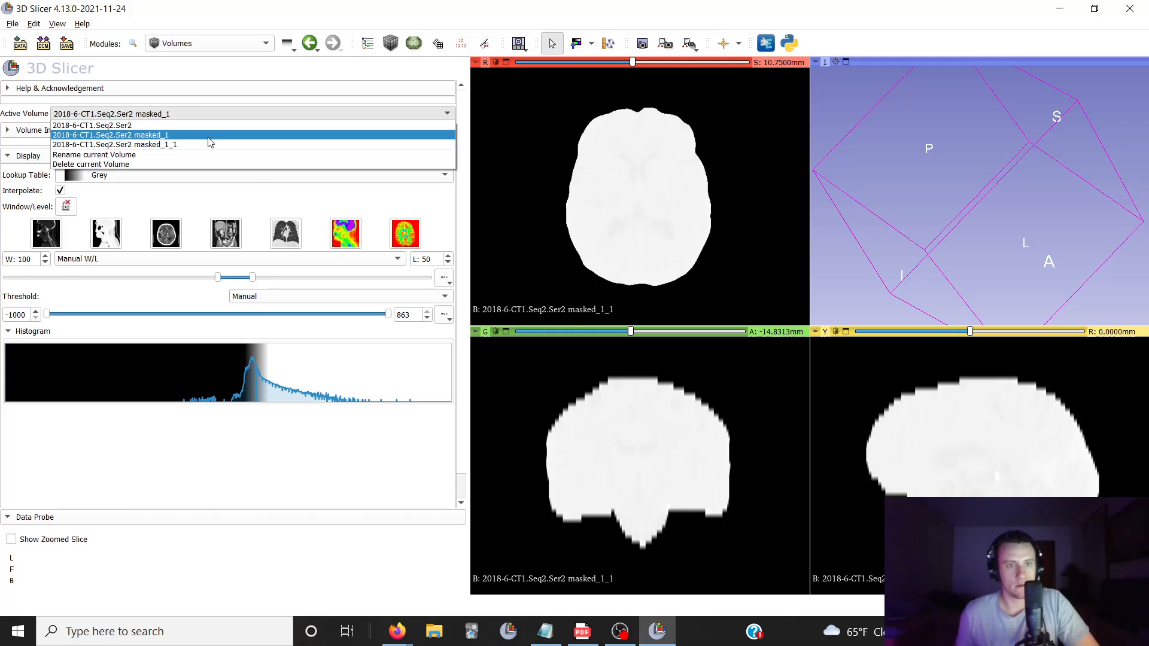
left_click(207, 139)
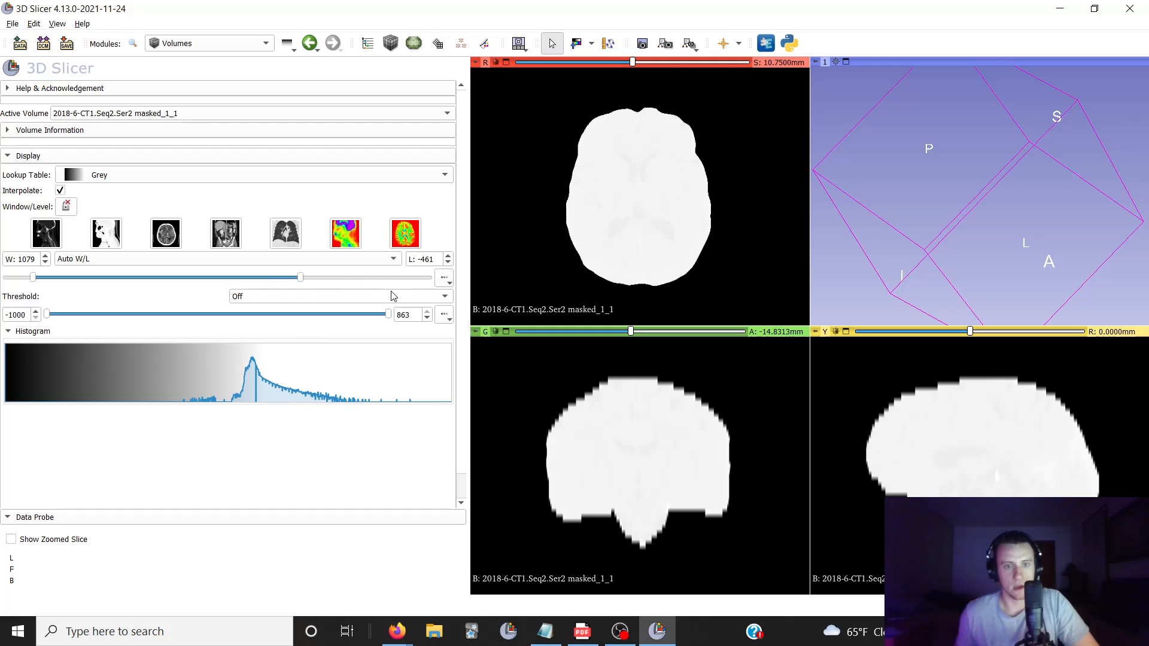
left_click(285, 295)
left_click(192, 231)
left_click(167, 234)
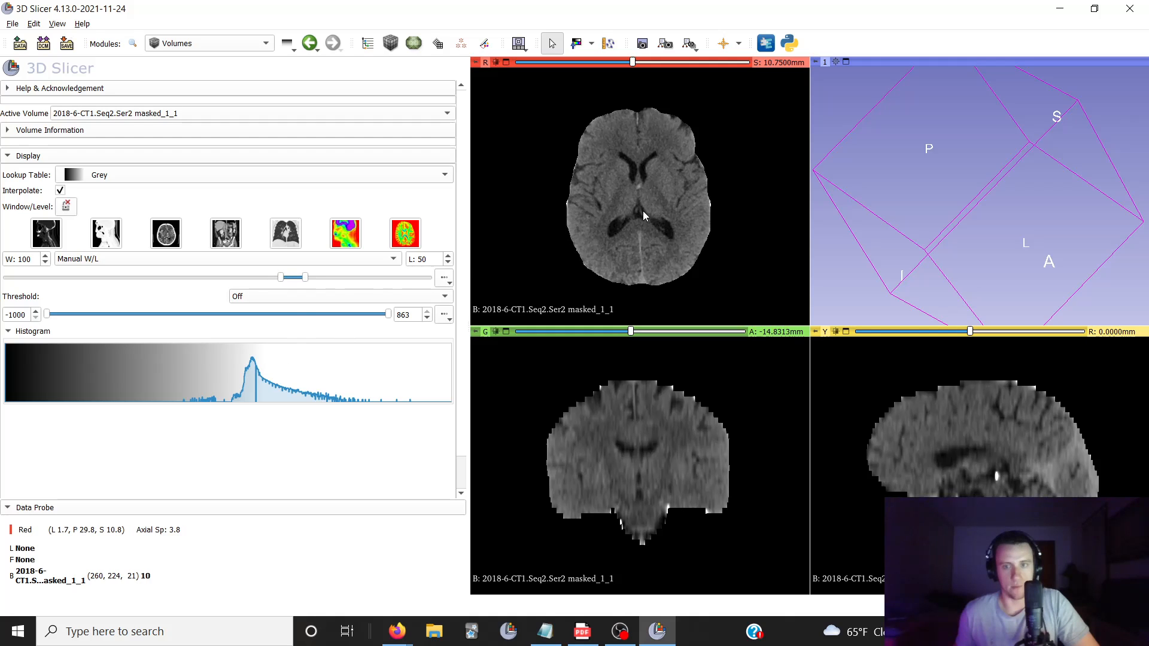
Examine the axial slices of the reloaded skull-stripped volume, from the lower brain up towards the vertex
scroll(656, 234, "down", 5)
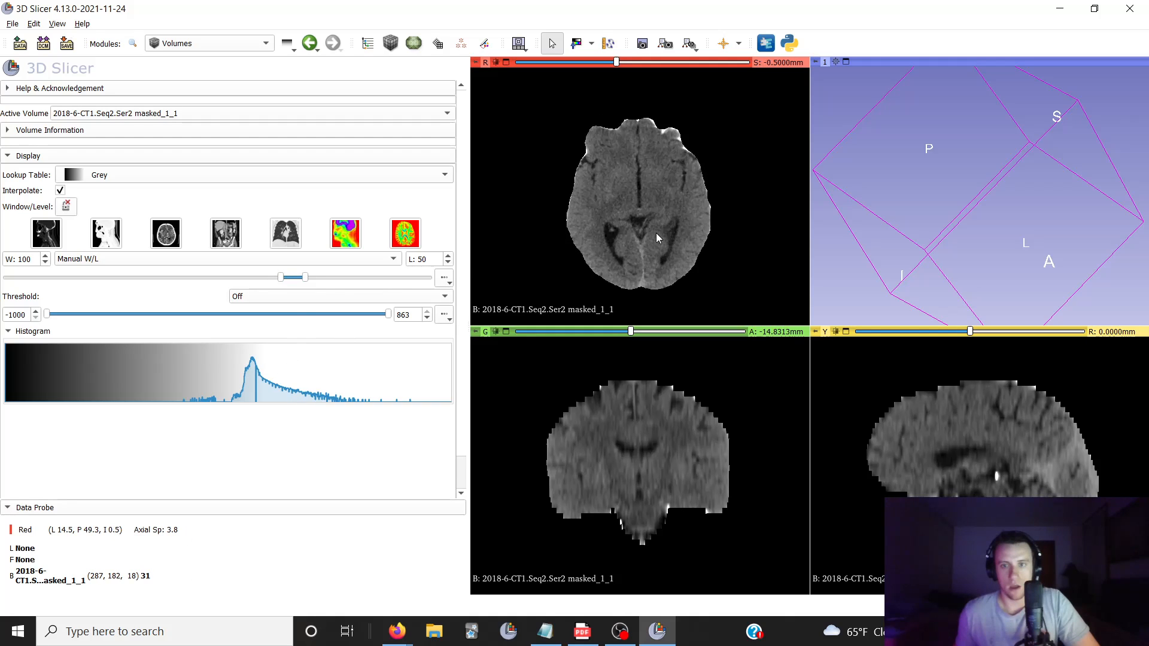
scroll(656, 233, "up", 5)
scroll(655, 238, "up", 8)
scroll(652, 234, "down", 5)
scroll(646, 230, "down", 4)
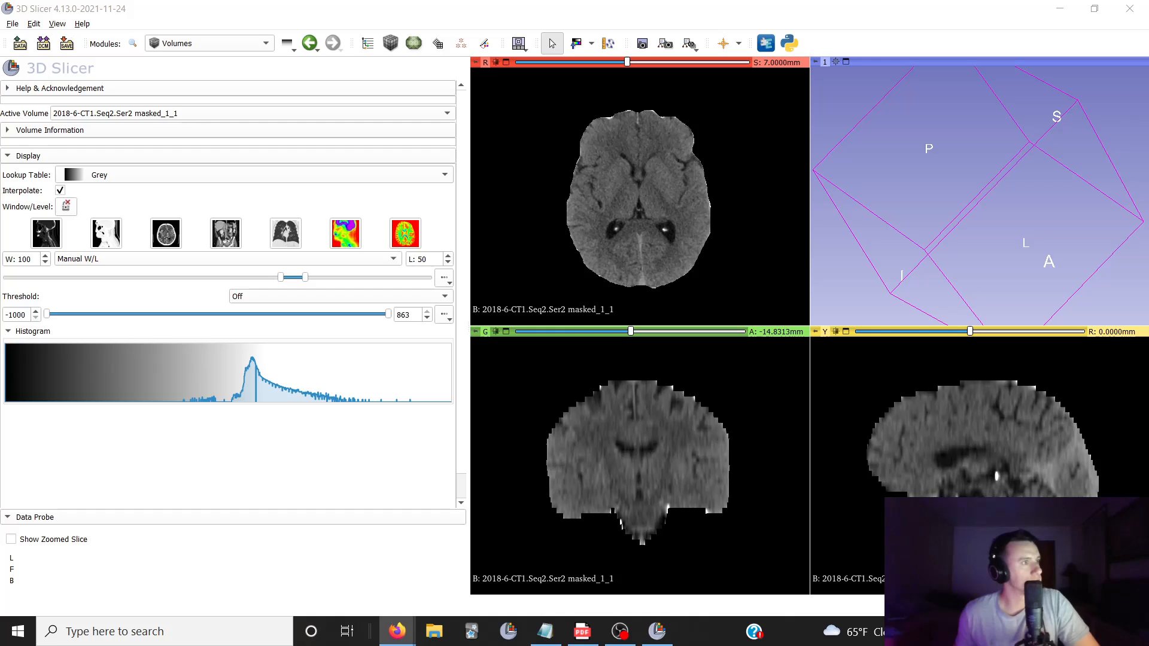
scroll(655, 185, "down", 2)
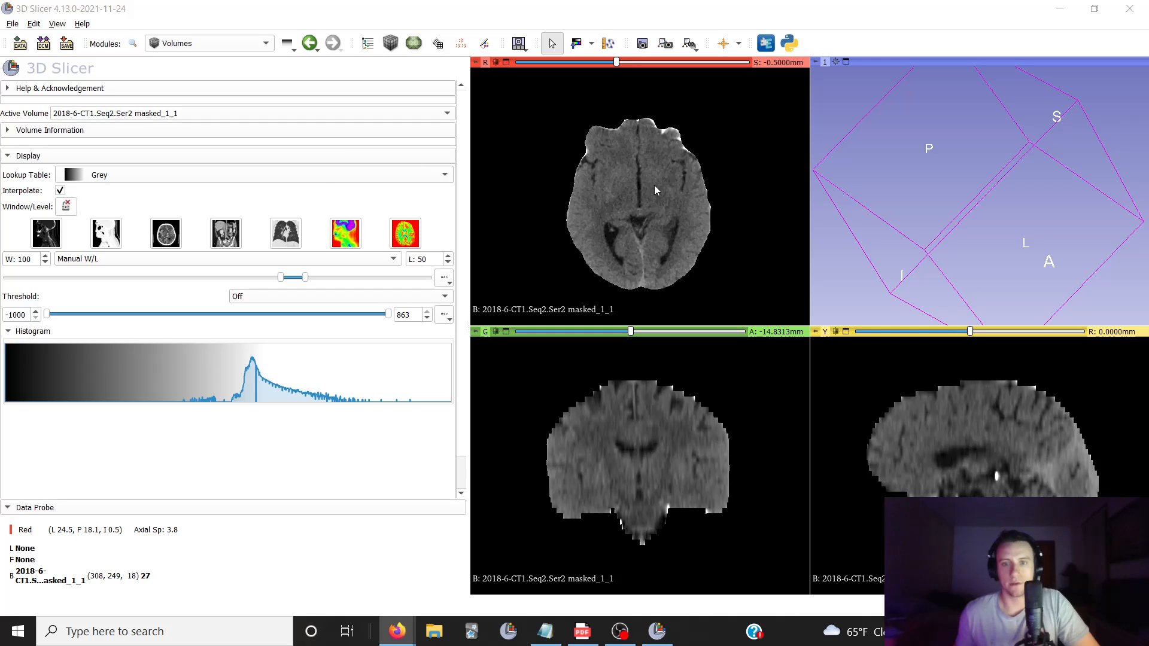
scroll(655, 185, "down", 7)
scroll(655, 185, "up", 16)
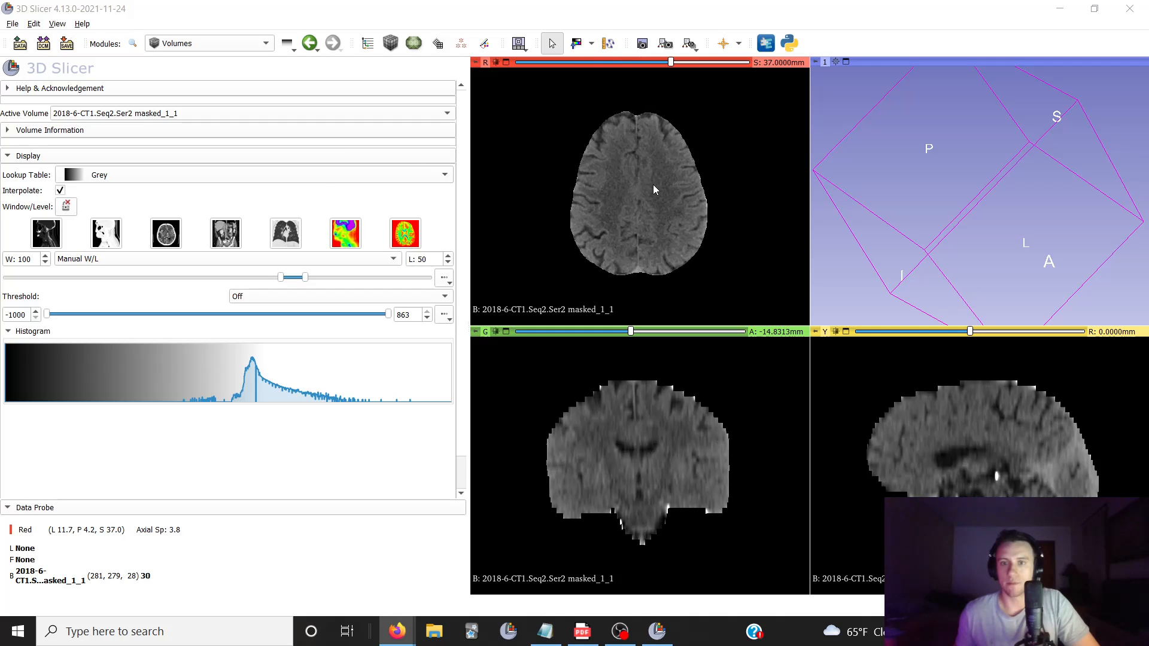
scroll(654, 189, "up", 4)
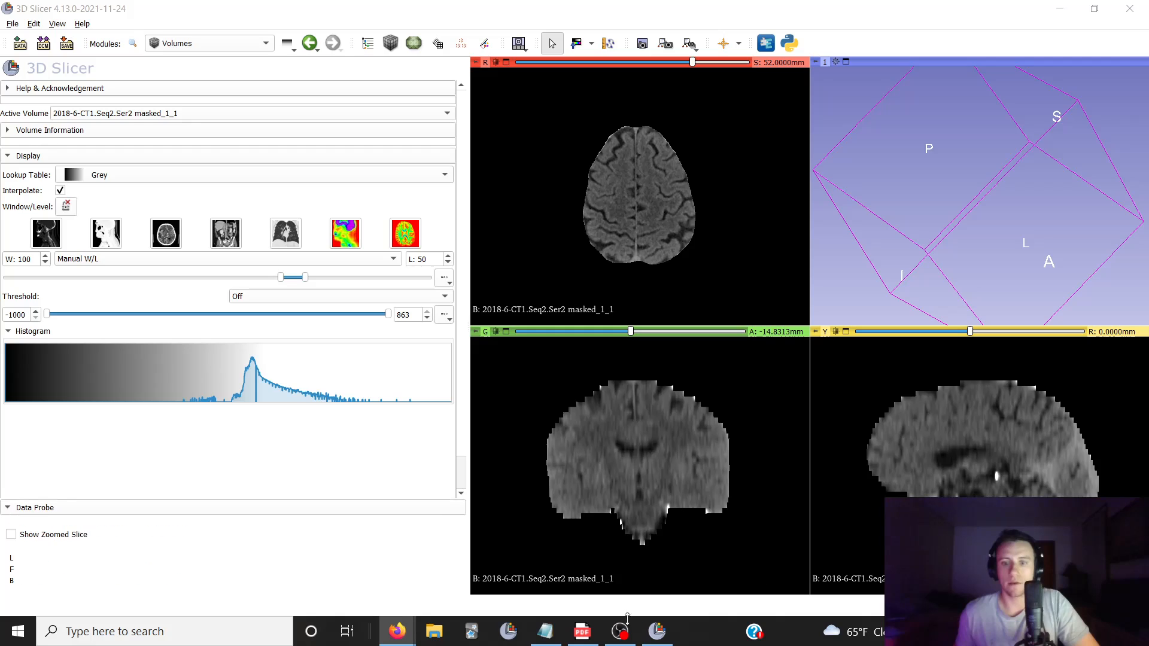